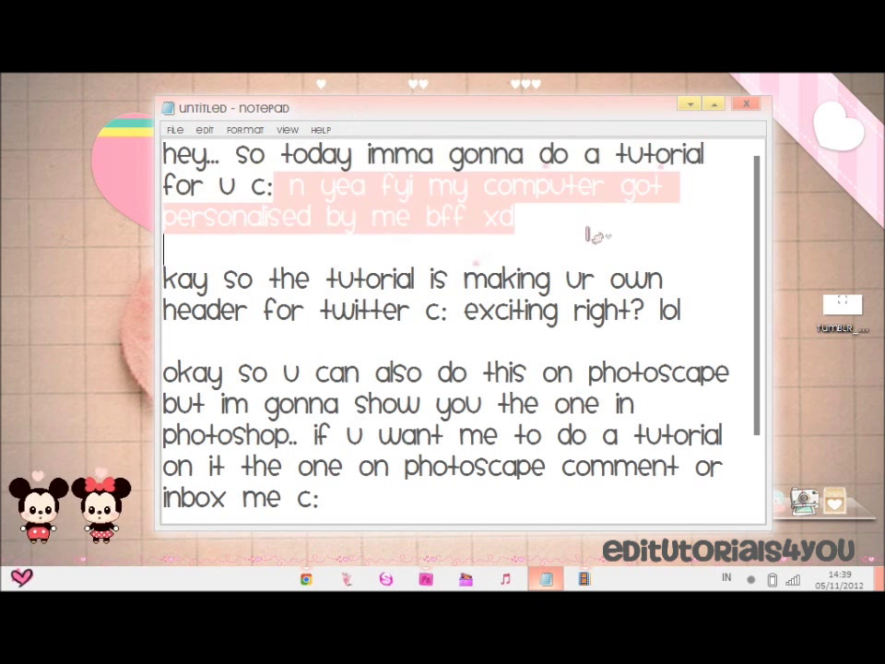
Highlight the Notepad lines on making a Twitter header, using Photoscape, and getting started, then minimize Notepad.
click(689, 105)
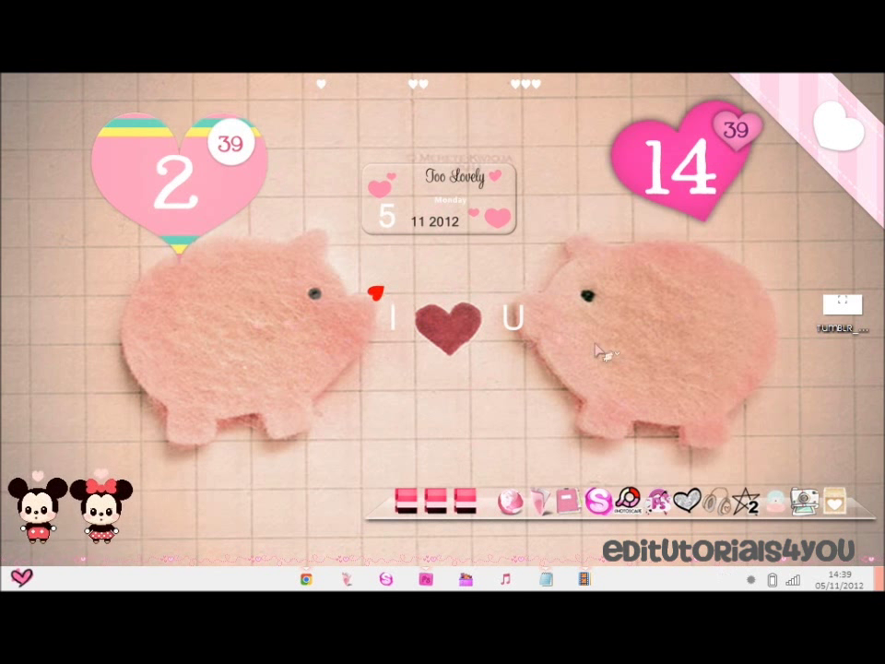
click(549, 579)
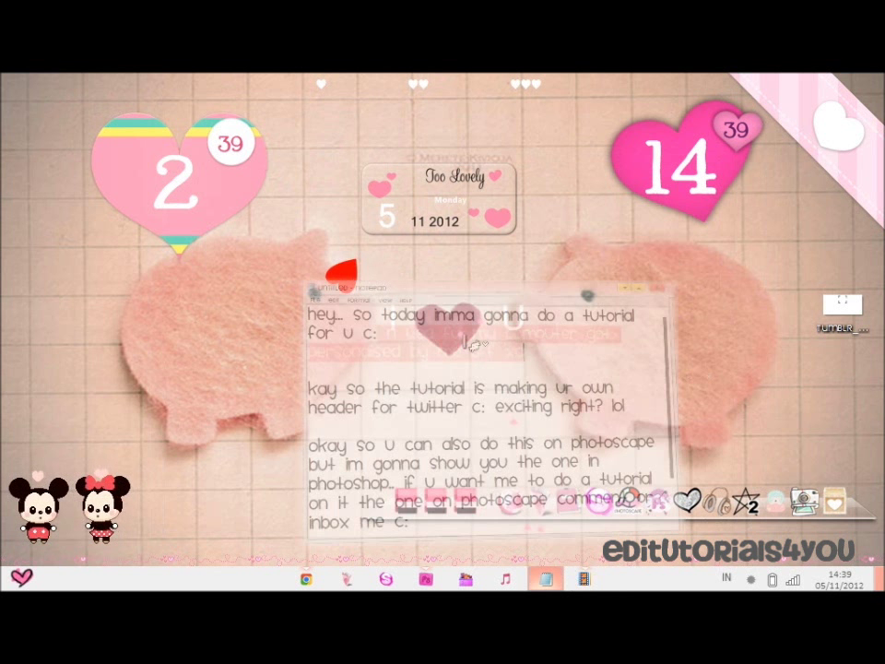
click(166, 281)
drag(166, 280, 721, 304)
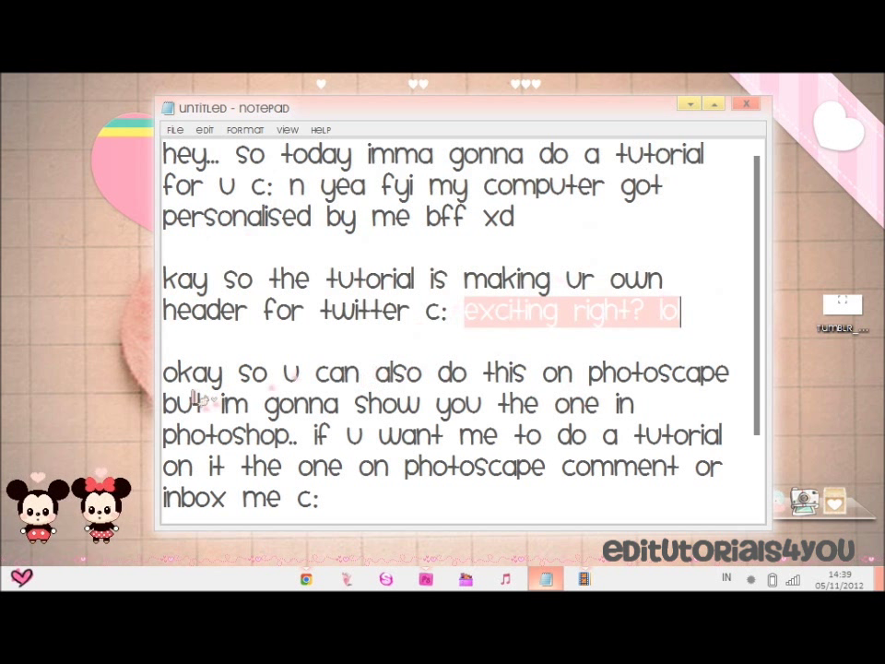
drag(164, 372, 465, 433)
click(416, 403)
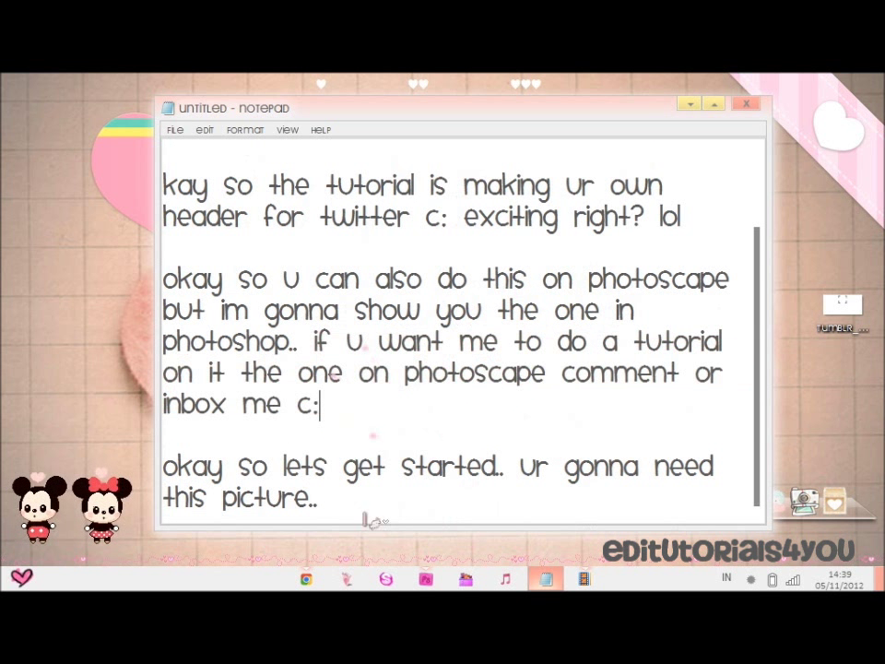
mouse_move(361, 504)
mouse_down()
mouse_move(166, 459)
mouse_move(301, 476)
mouse_move(163, 432)
mouse_move(500, 474)
mouse_move(361, 503)
mouse_up()
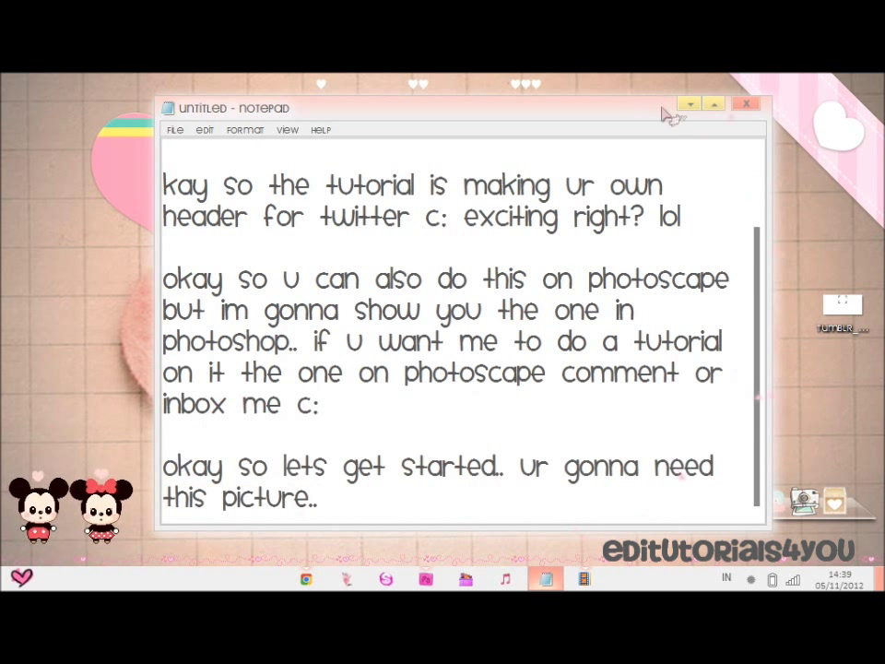
click(690, 105)
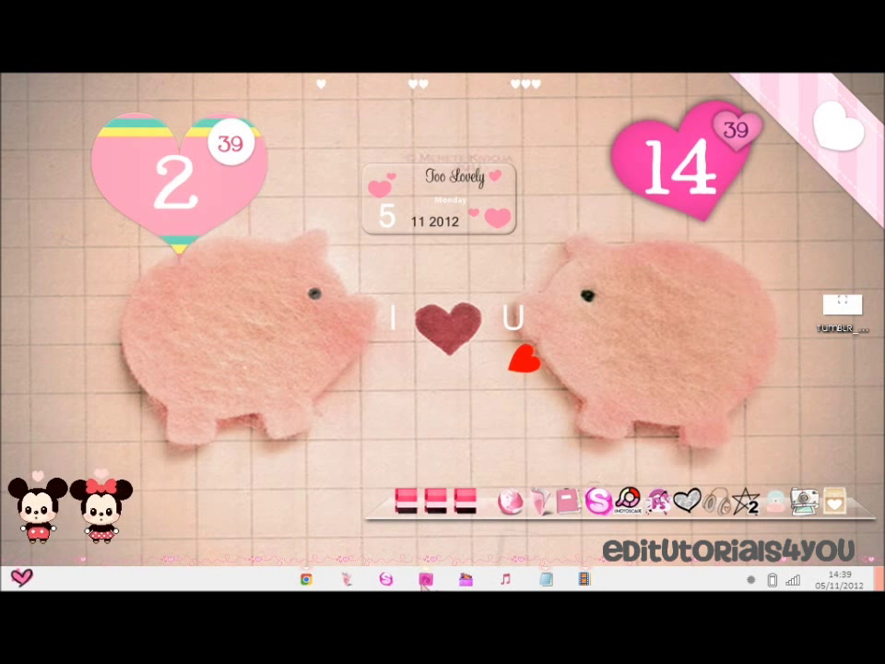
Restore Photoshop, compare the bracket template with header1.png, and return to tumblr_mb6zcohTeK1rom94y.jpg.
click(426, 581)
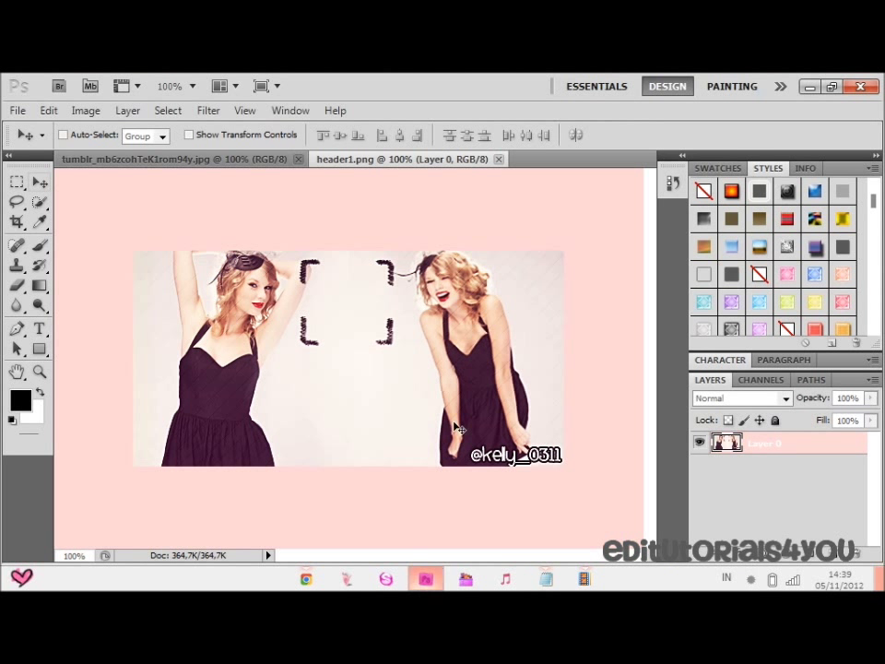
click(201, 160)
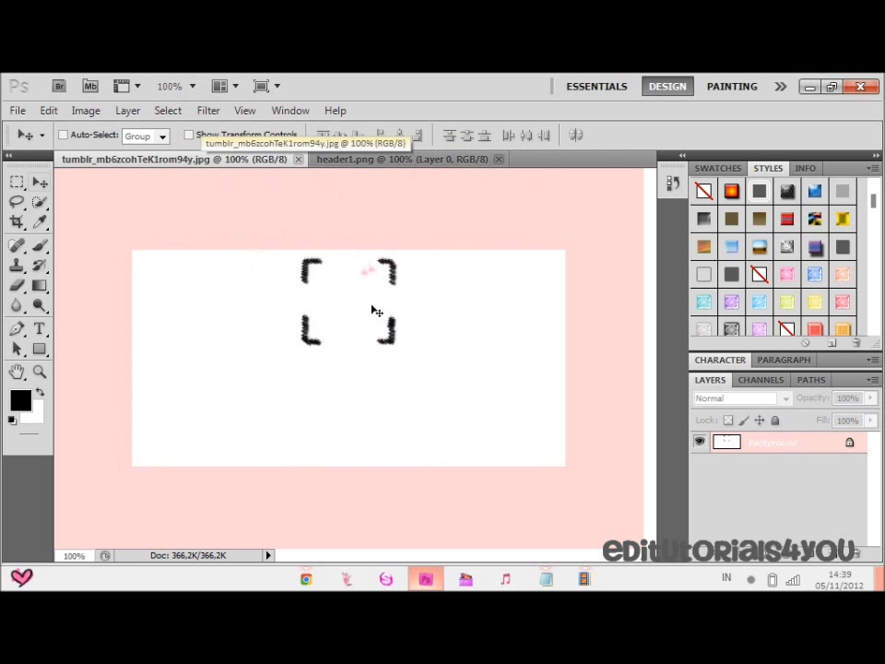
drag(417, 316, 267, 316)
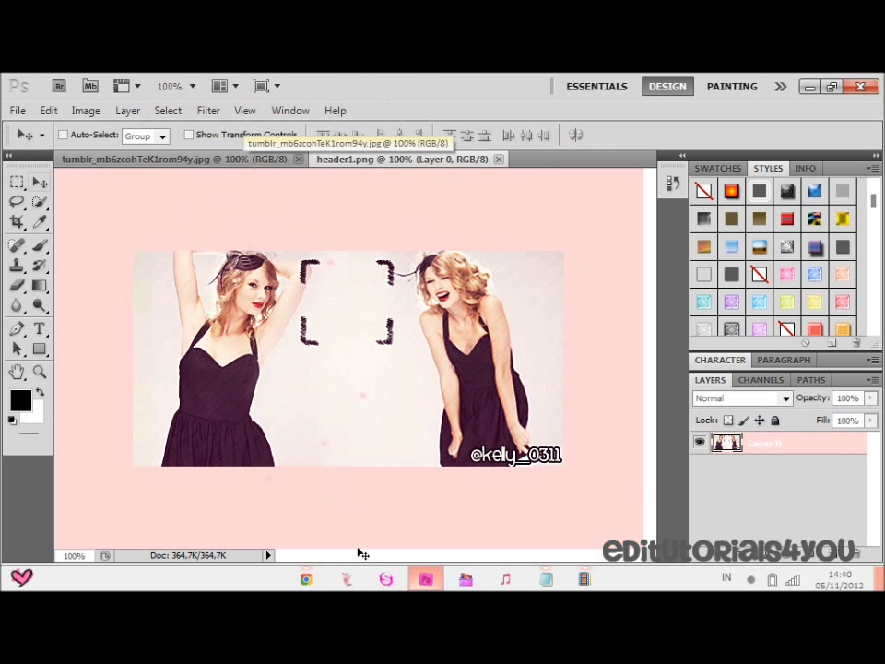
click(211, 162)
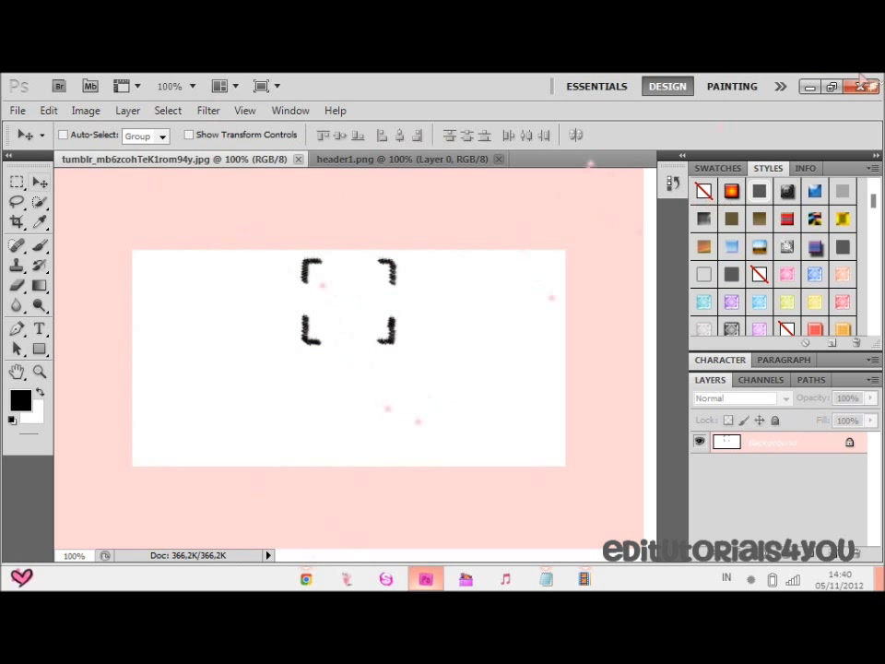
Convert the Background to a layer and delete its white area with the Magic Wand, then deselect.
double_click(852, 443)
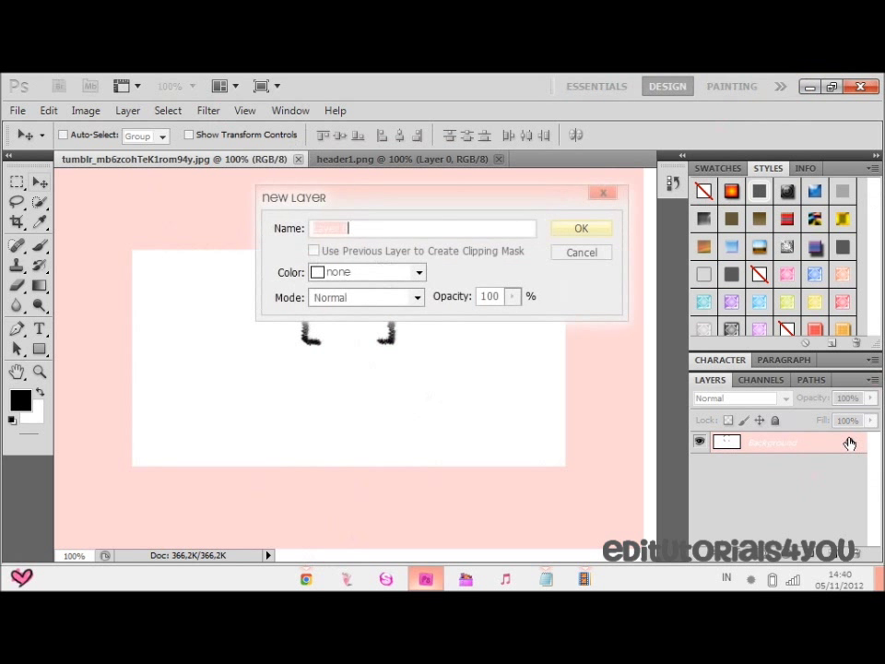
click(575, 249)
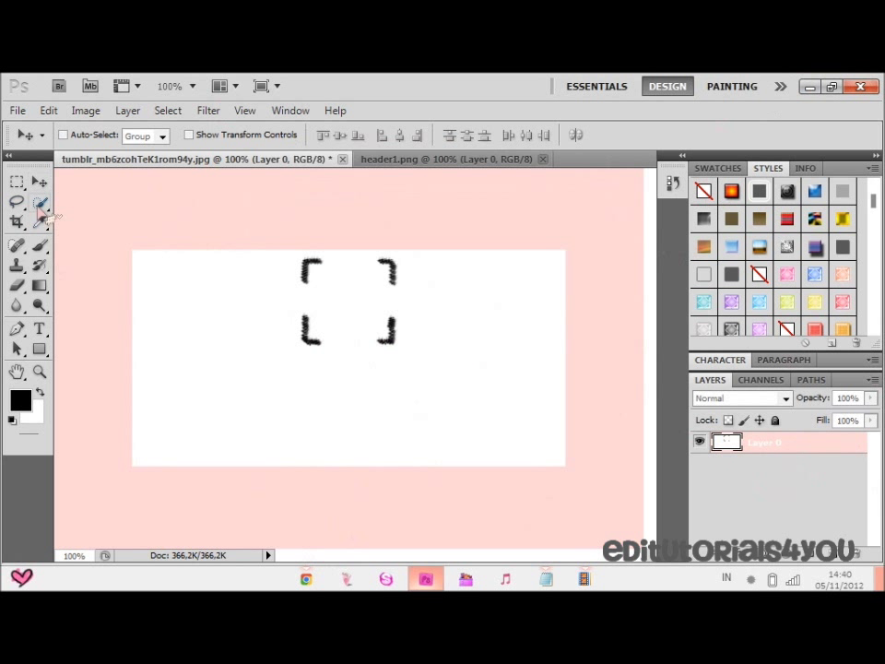
click(39, 207)
click(121, 217)
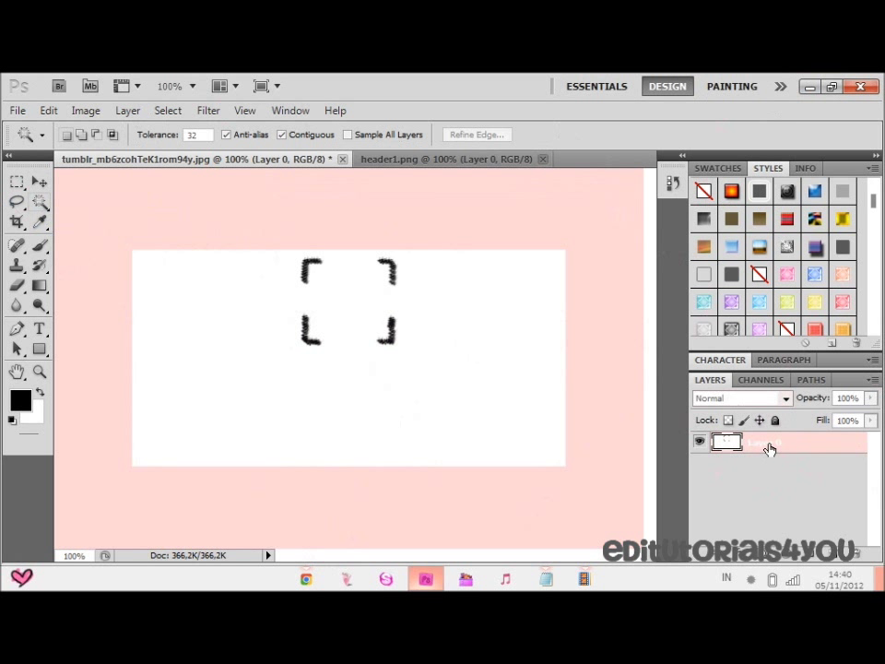
click(452, 330)
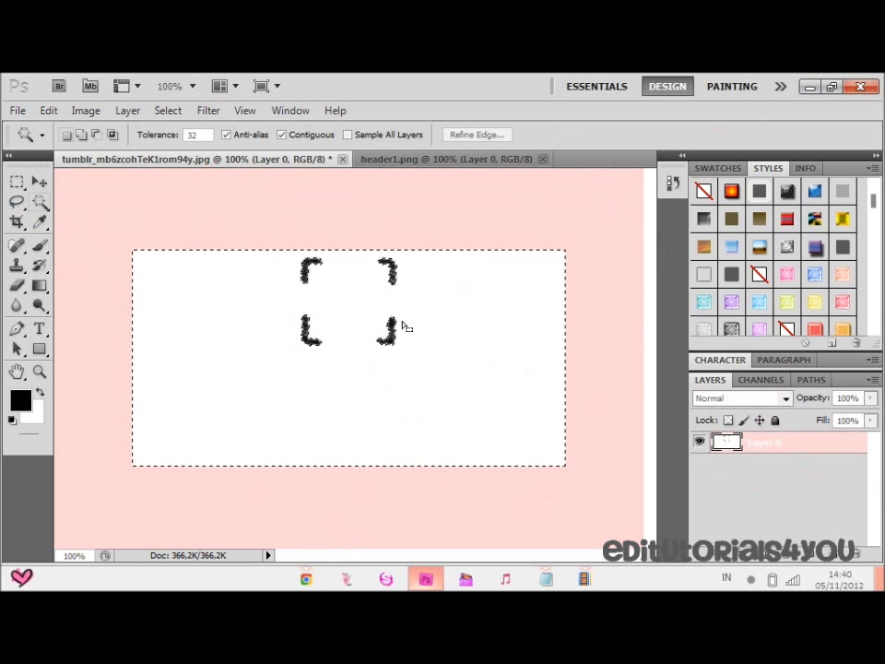
key(Delete)
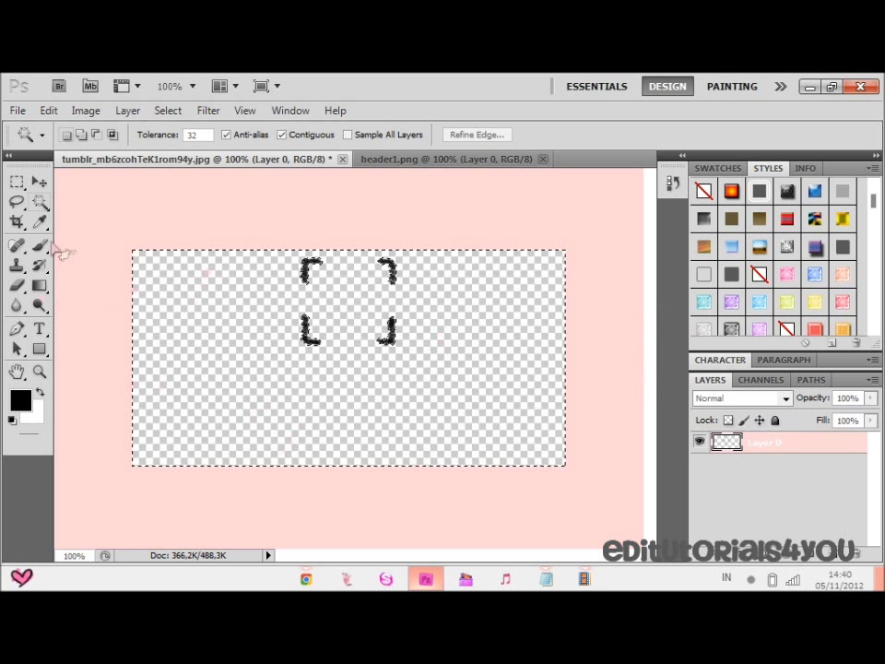
click(39, 182)
key(ctrl+d)
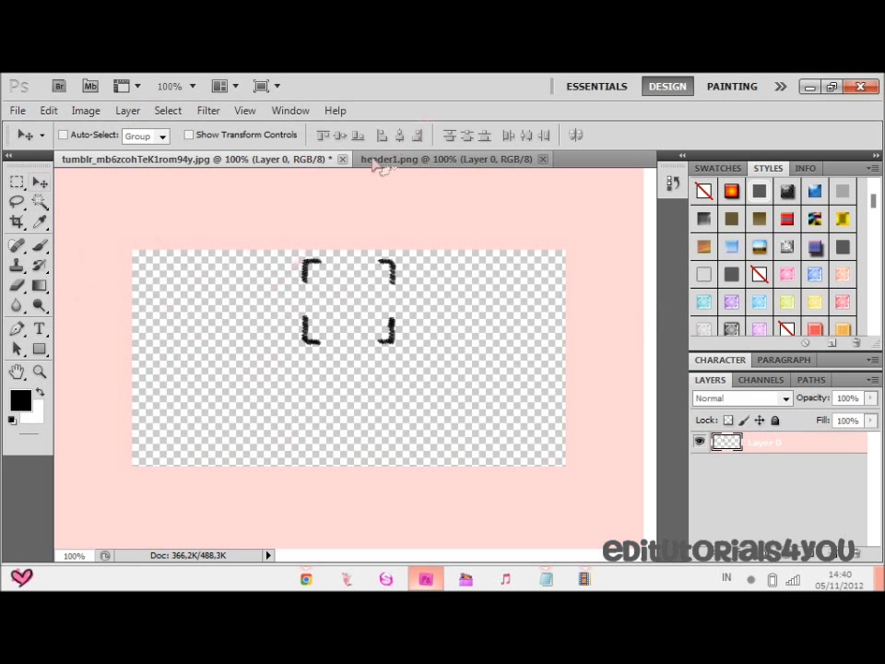
Browse the Open dialog through Pictures-Celebs to the LOVE Photoshoot folder.
click(16, 111)
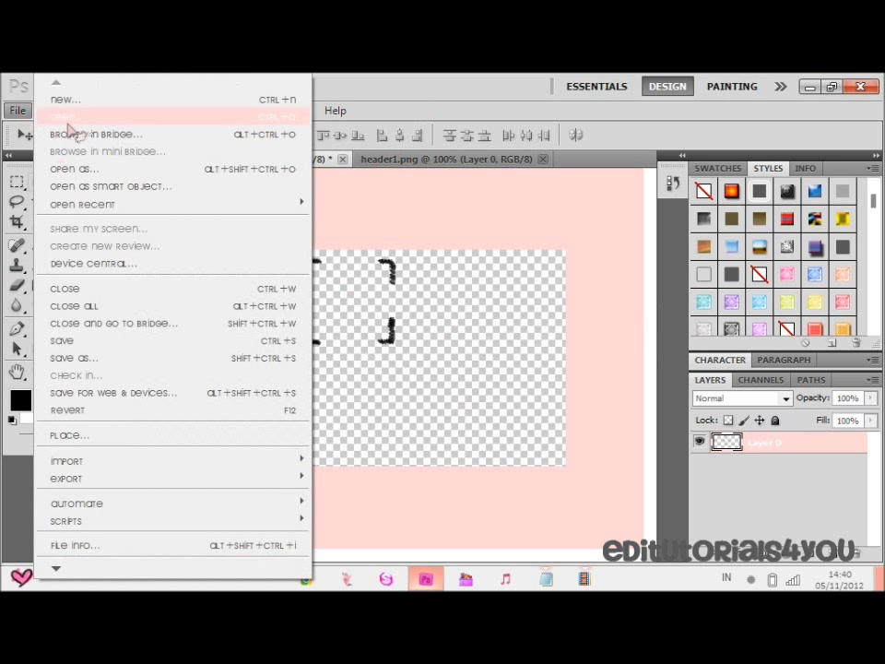
click(72, 118)
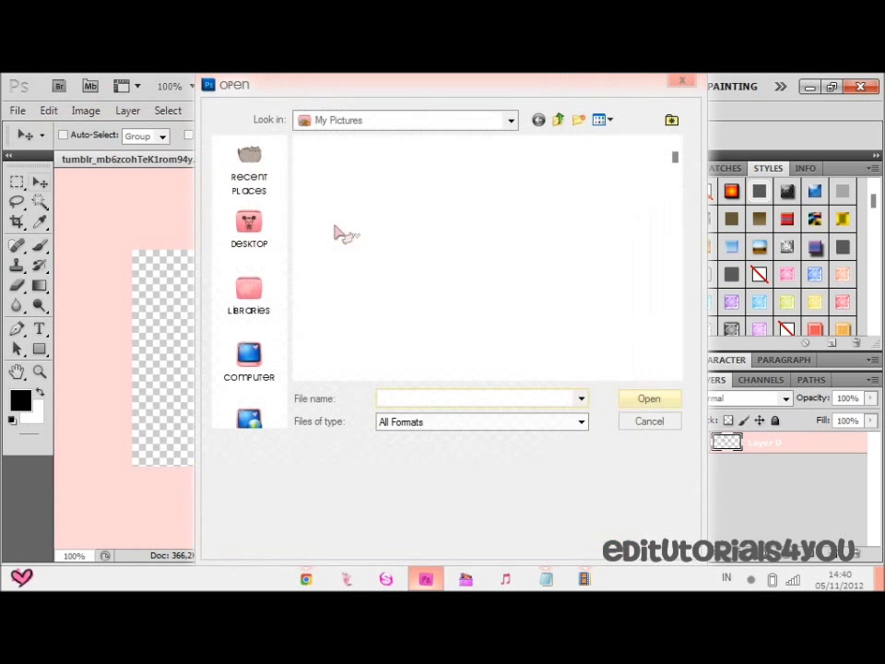
click(337, 230)
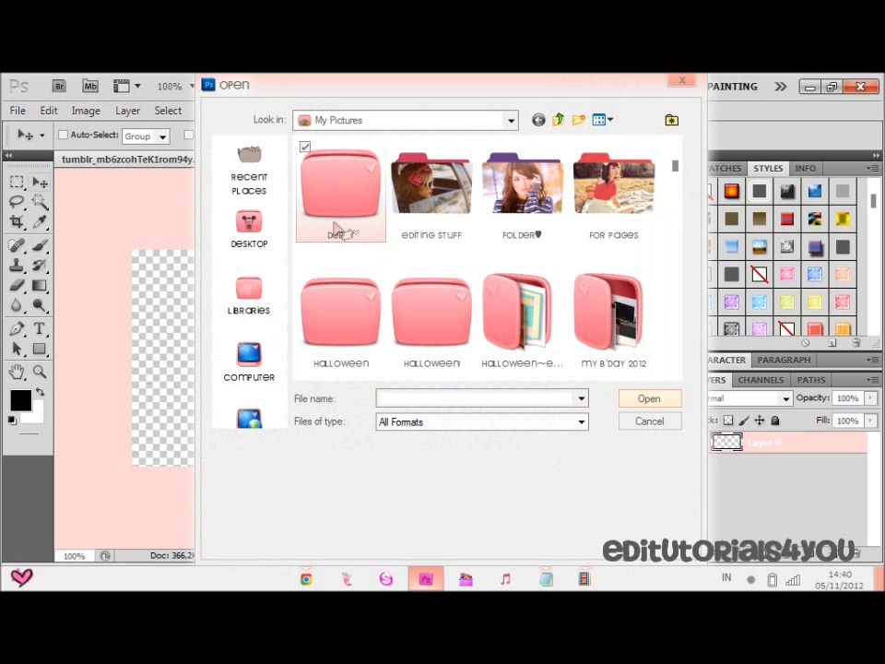
double_click(336, 231)
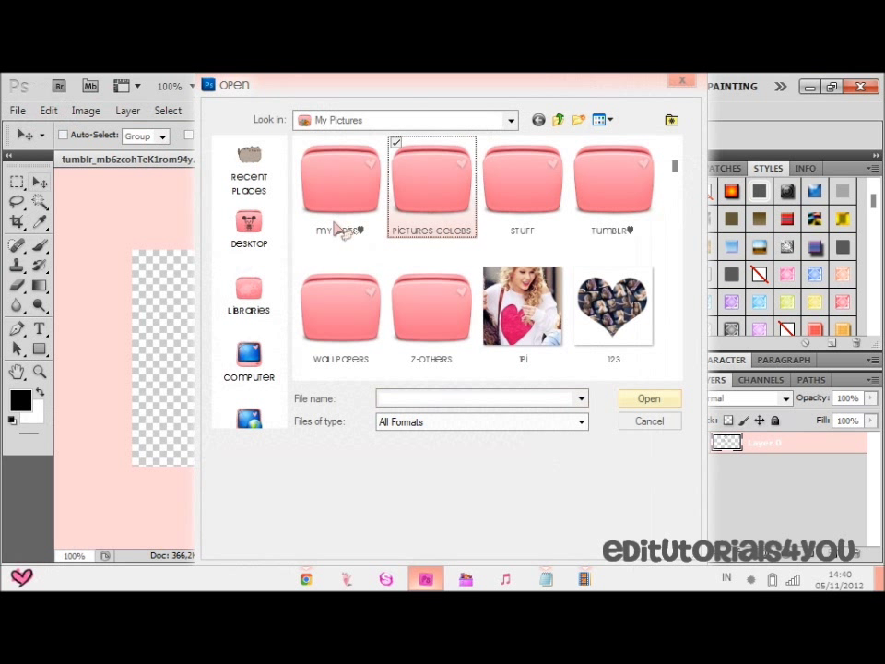
double_click(410, 230)
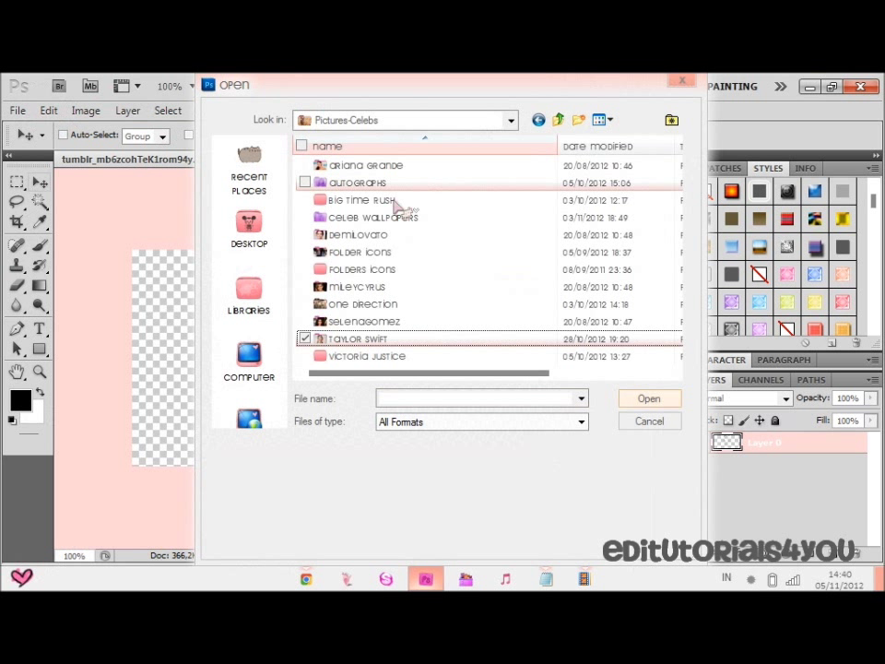
key(Return)
click(374, 198)
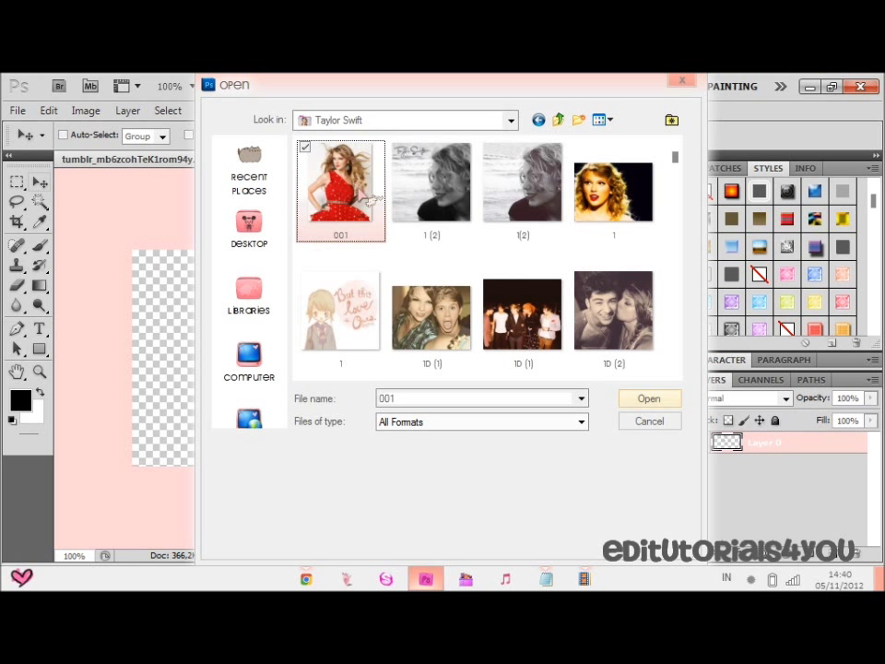
key(Down)
key(Up)
key(Up)
key(Up)
key(Down)
double_click(373, 198)
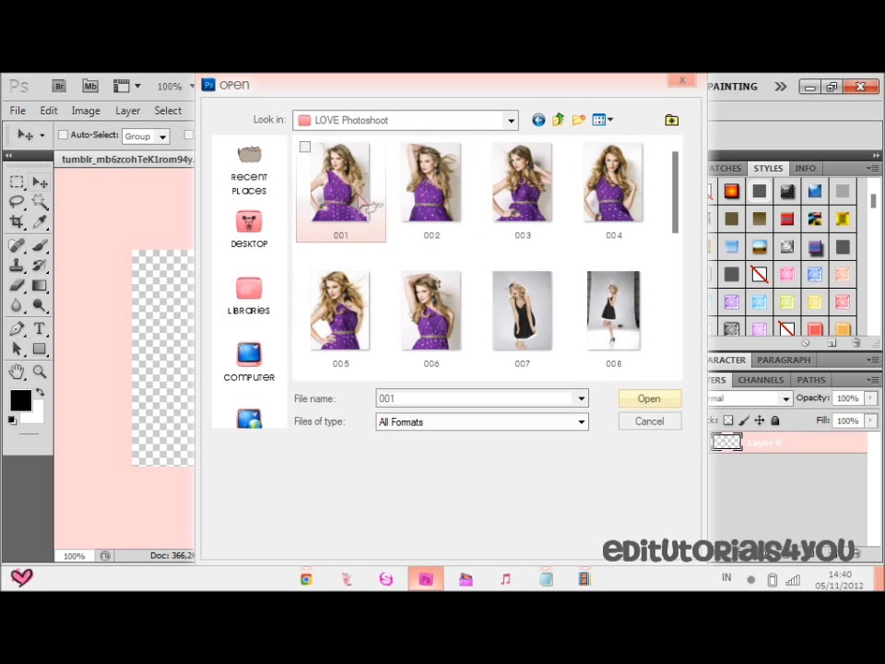
Select photos 002 and 004 and open them both.
key(Down)
key(Down)
key(Right)
key(Up)
key(Up)
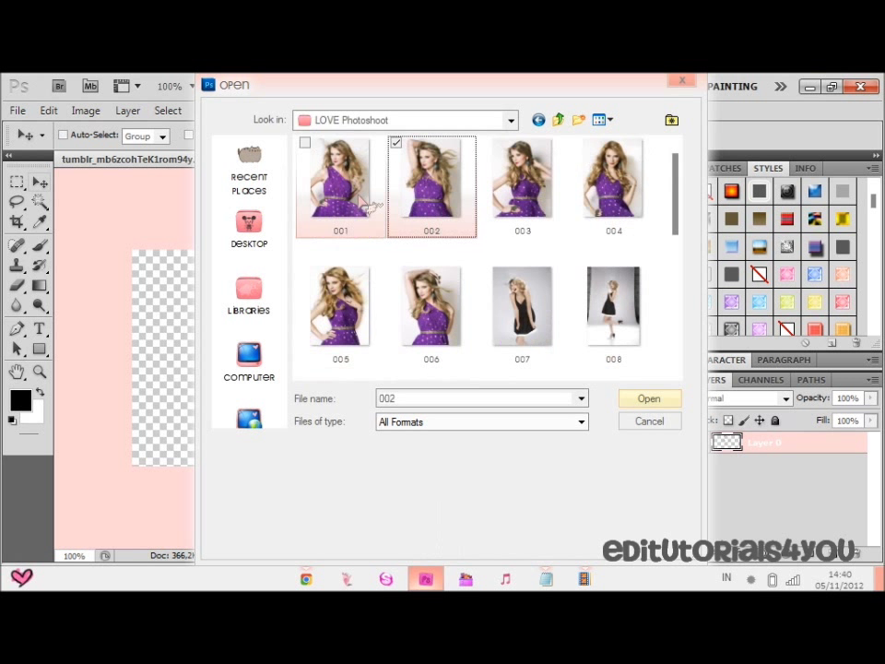
click(578, 143)
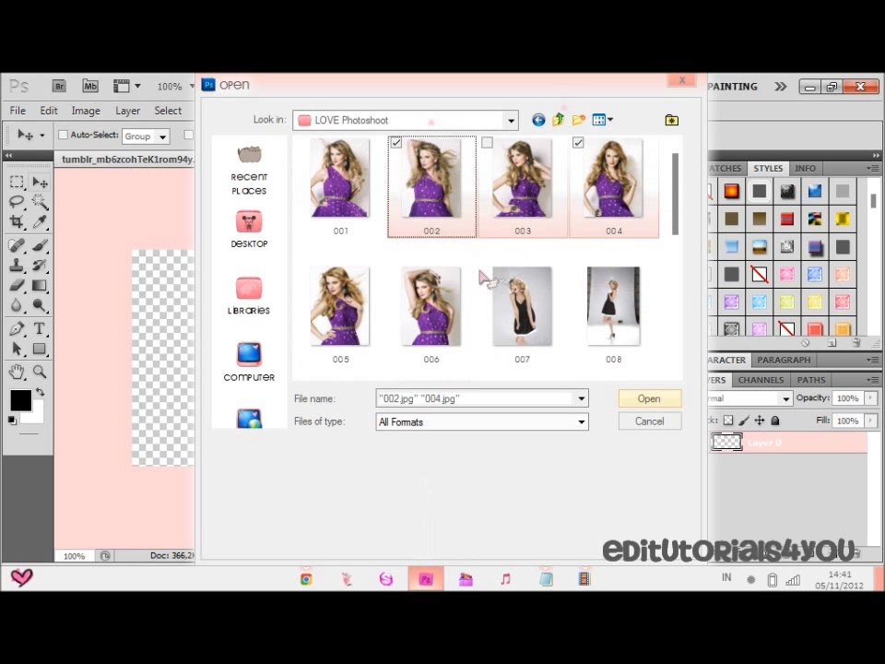
click(646, 400)
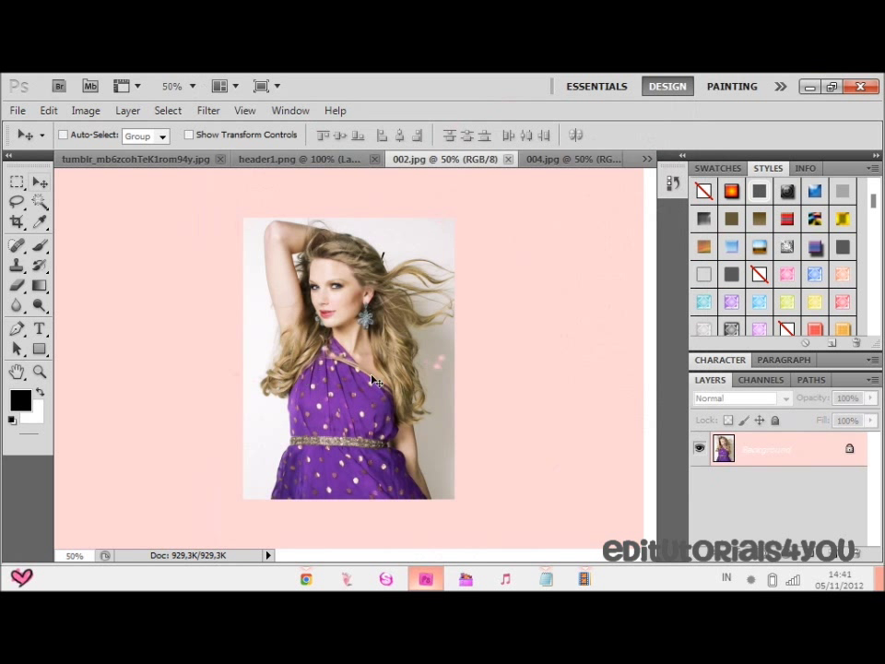
Drag the purple-dress photo into the template, scale it to 50% and move it left.
click(152, 161)
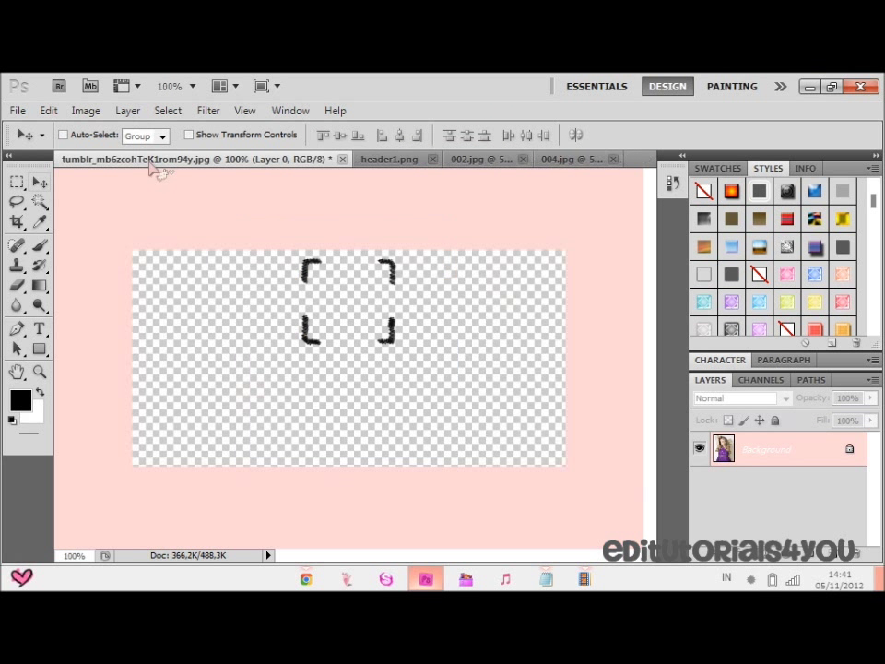
drag(228, 284, 237, 322)
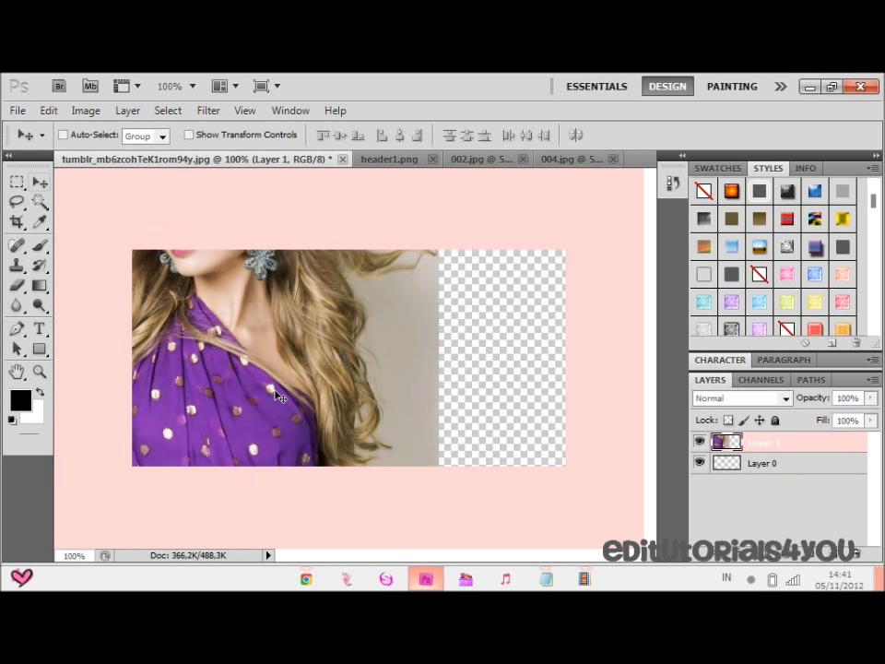
key(ctrl+t)
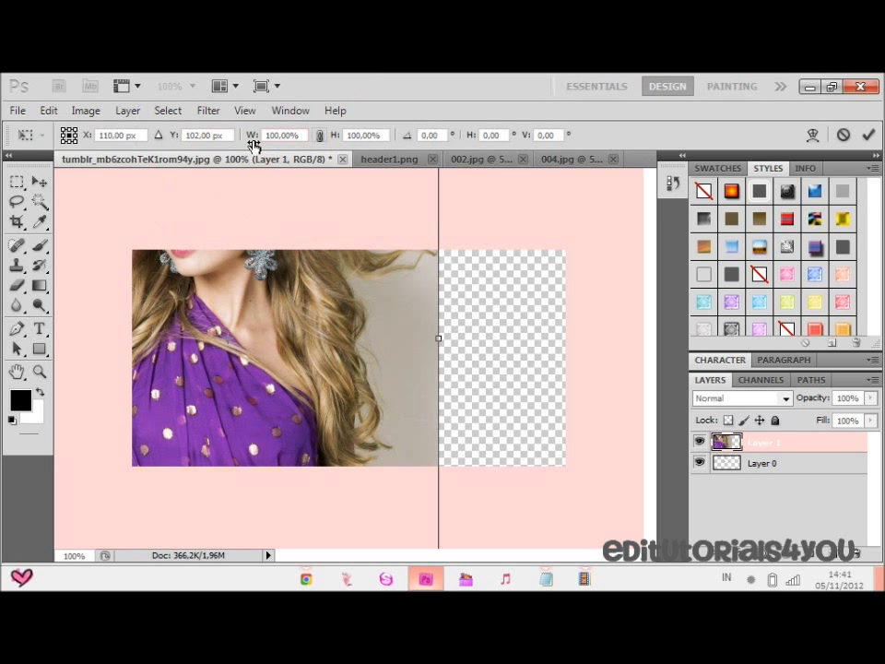
drag(238, 140, 215, 140)
drag(267, 307, 265, 346)
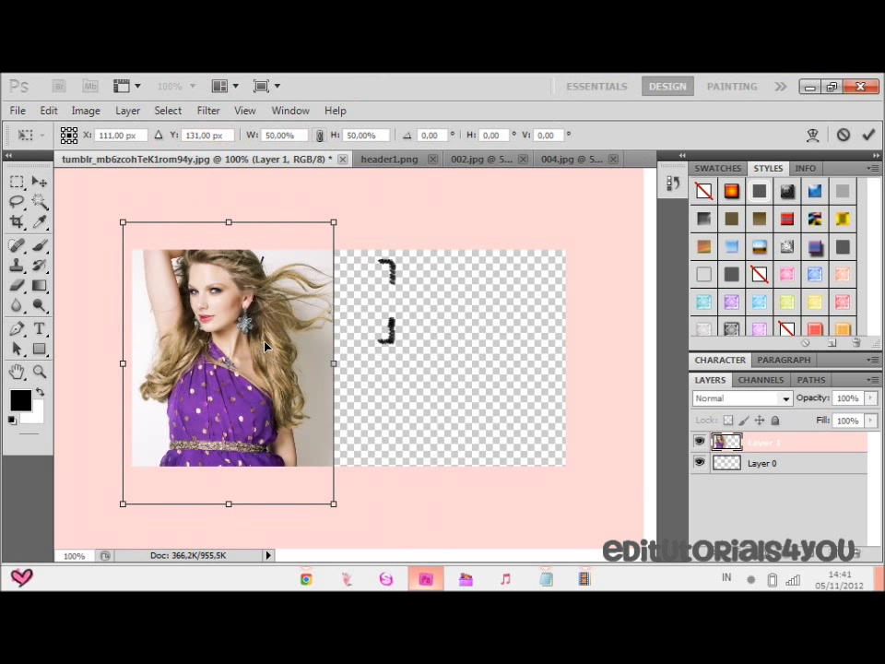
click(869, 135)
Move the bracket layer, Layer 0, above the photo layer so the brackets show on top.
click(754, 465)
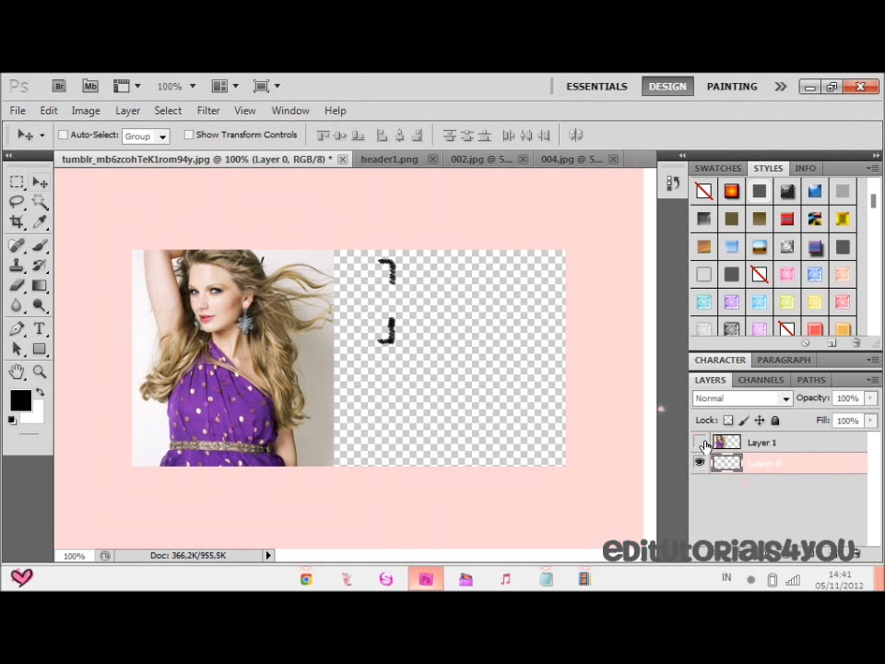
click(703, 442)
click(775, 421)
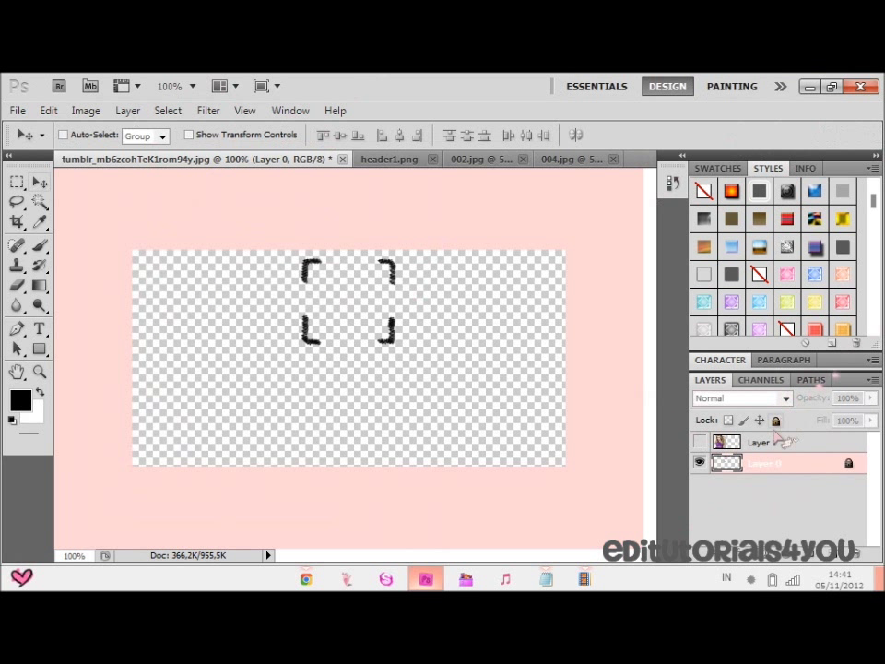
mouse_move(780, 458)
mouse_down()
mouse_move(774, 421)
mouse_move(780, 442)
mouse_move(780, 435)
mouse_up()
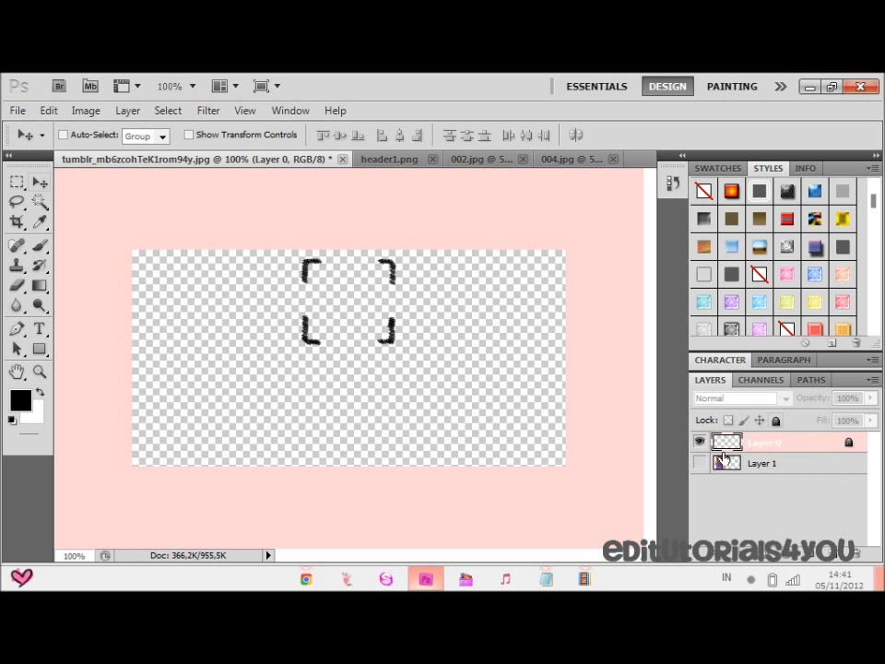
click(700, 463)
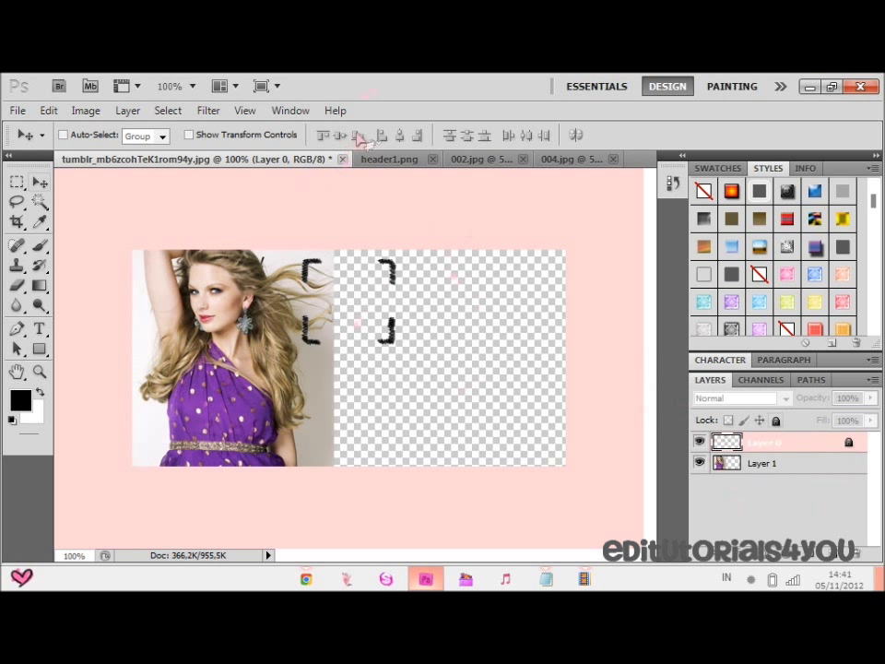
Drag 004.jpg into the template, scale it to 54% and fit it on the right half.
click(565, 159)
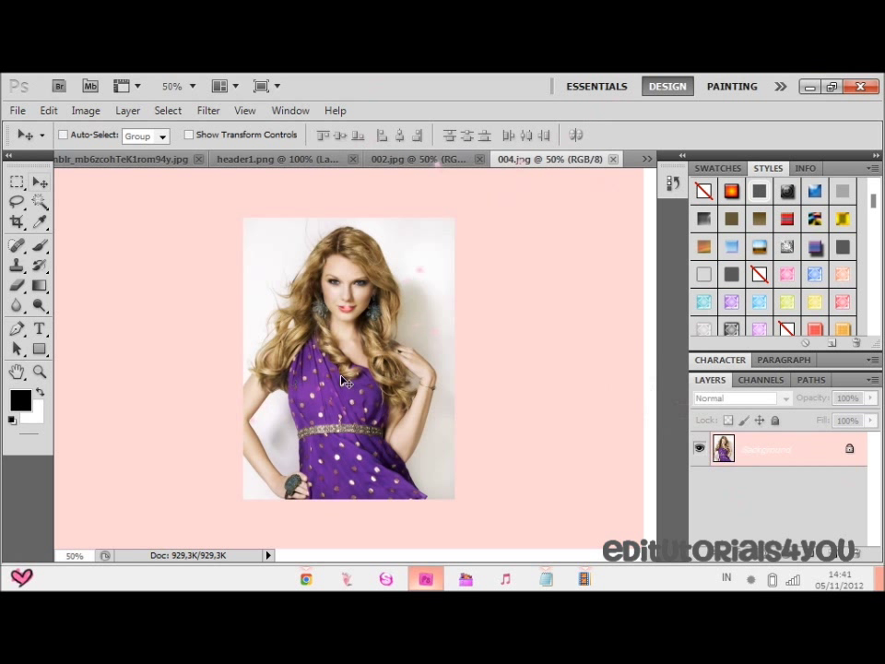
drag(150, 164, 460, 395)
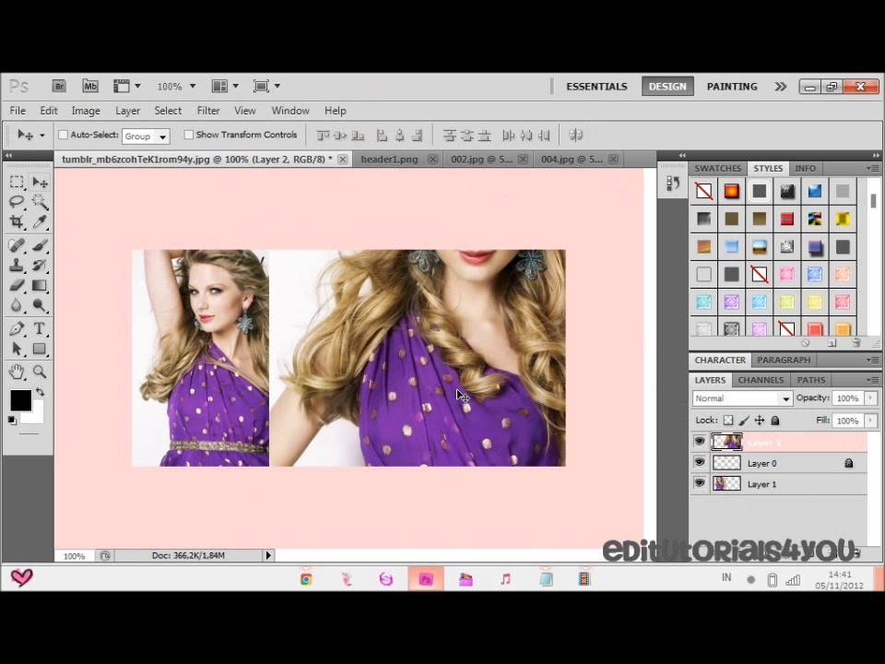
key(ctrl+t)
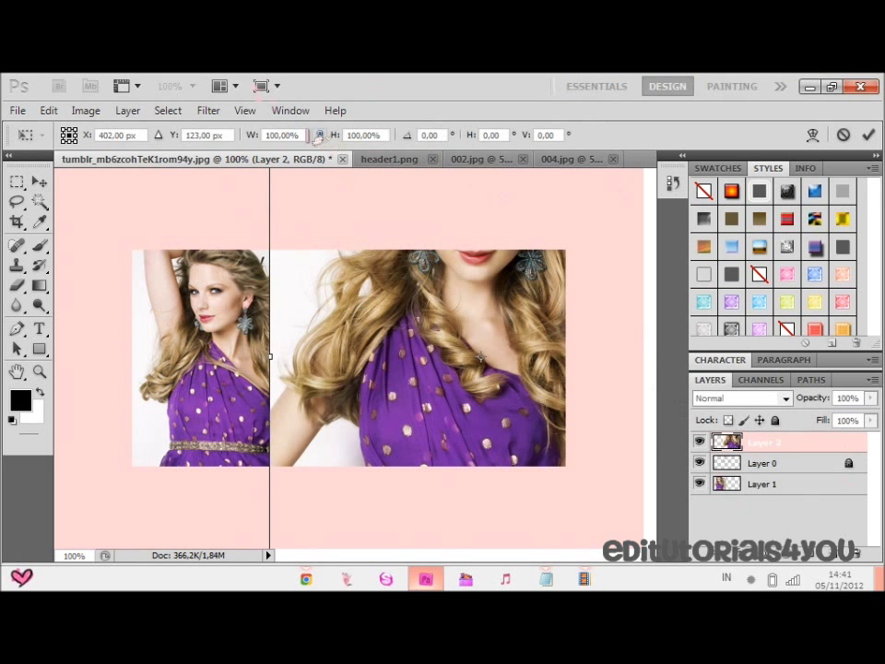
drag(257, 138, 213, 148)
drag(440, 327, 401, 343)
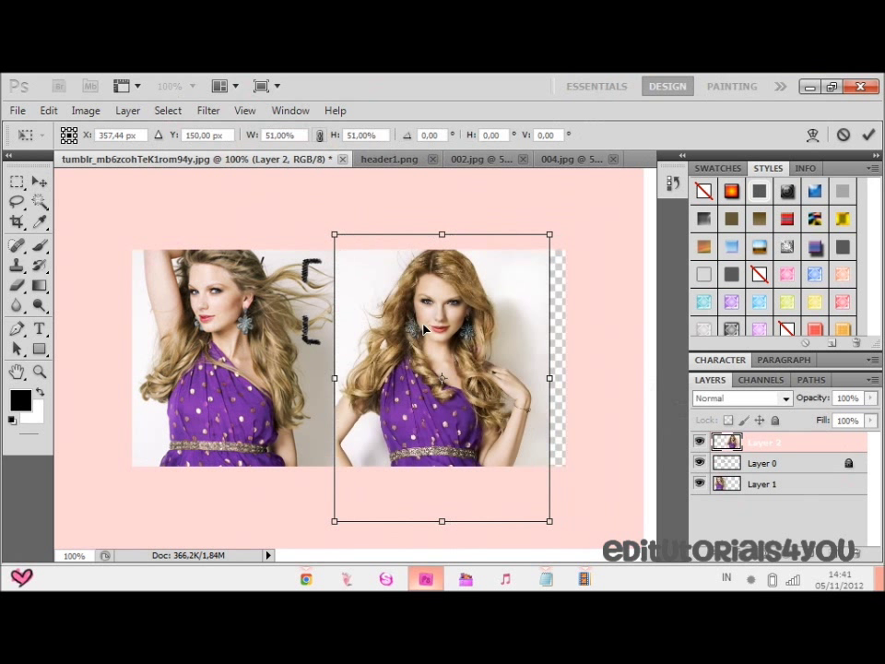
drag(410, 304, 426, 305)
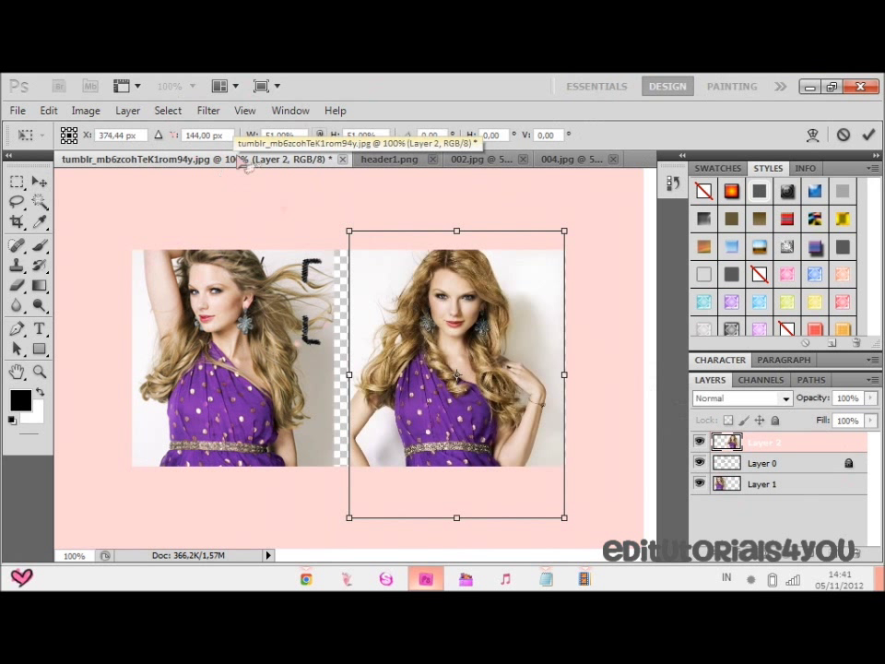
drag(253, 138, 256, 139)
drag(433, 247, 430, 249)
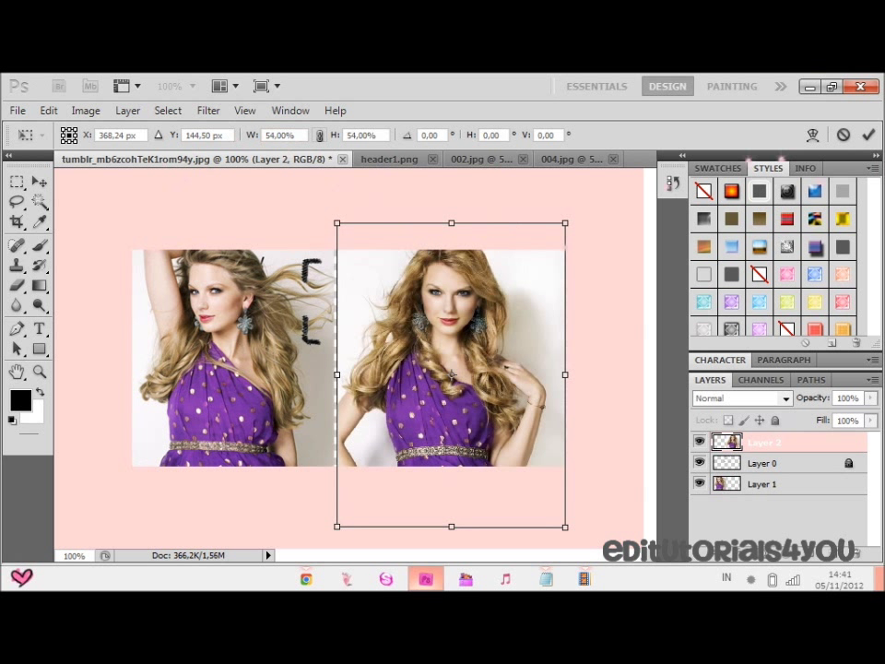
click(869, 136)
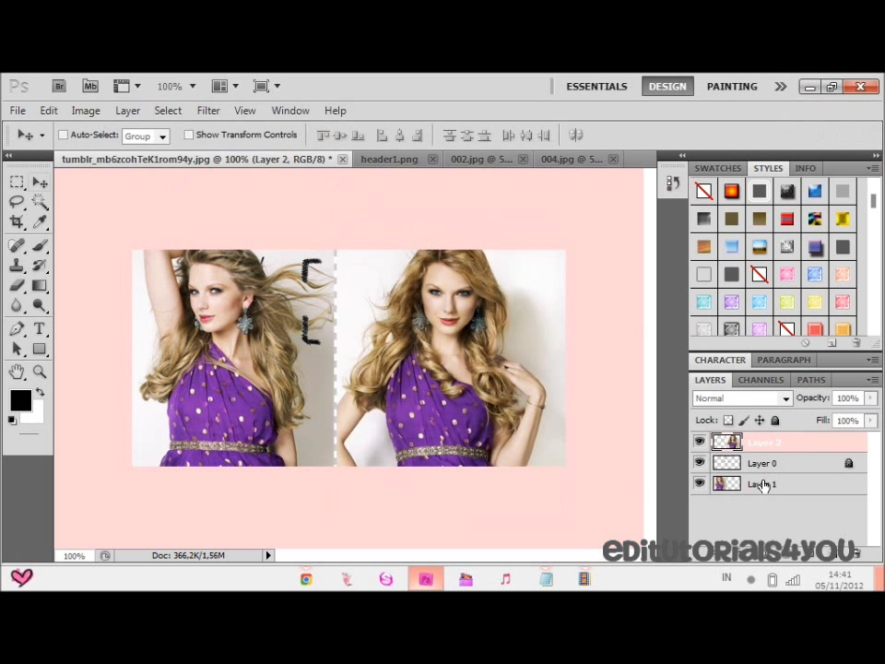
click(763, 483)
Slide the left photo right over the seam, raise the bracket layer to the top, and dodge the hair.
drag(255, 364, 262, 363)
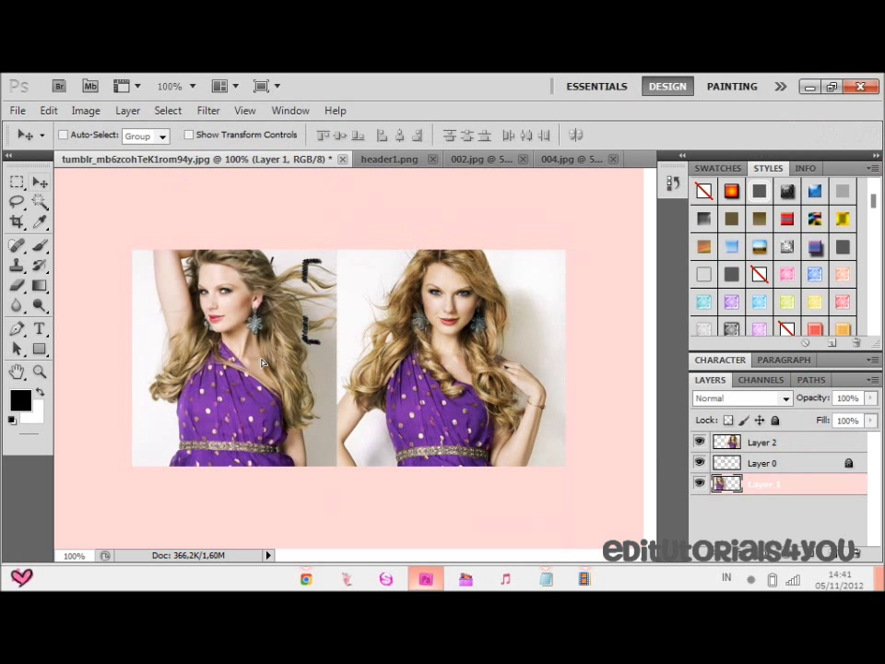
drag(774, 464, 761, 447)
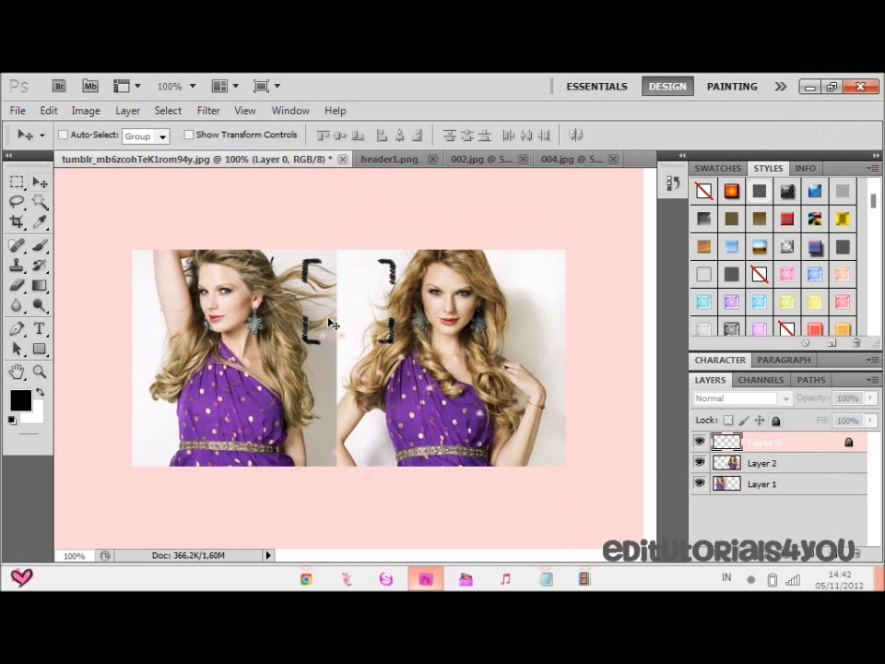
click(765, 486)
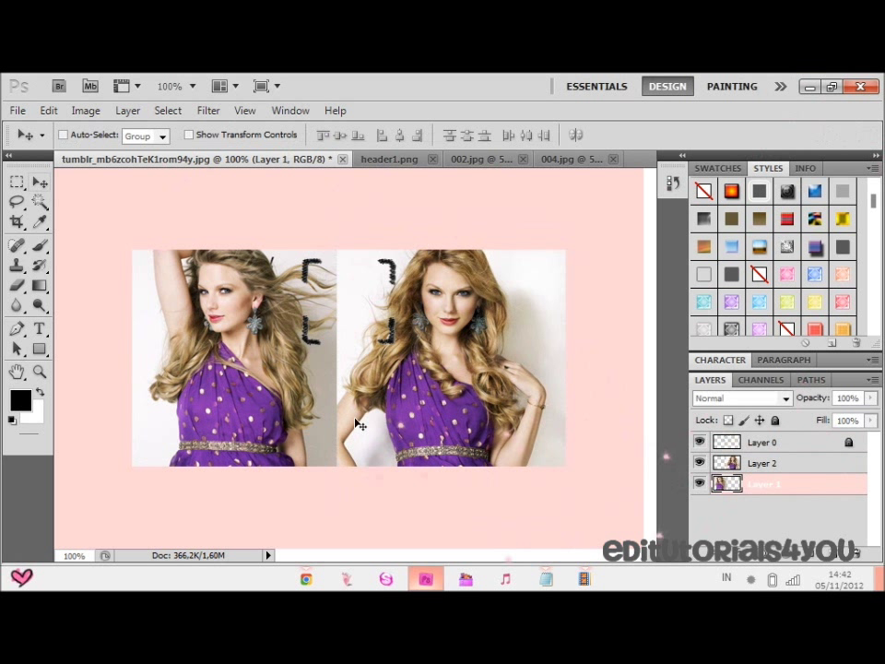
click(40, 305)
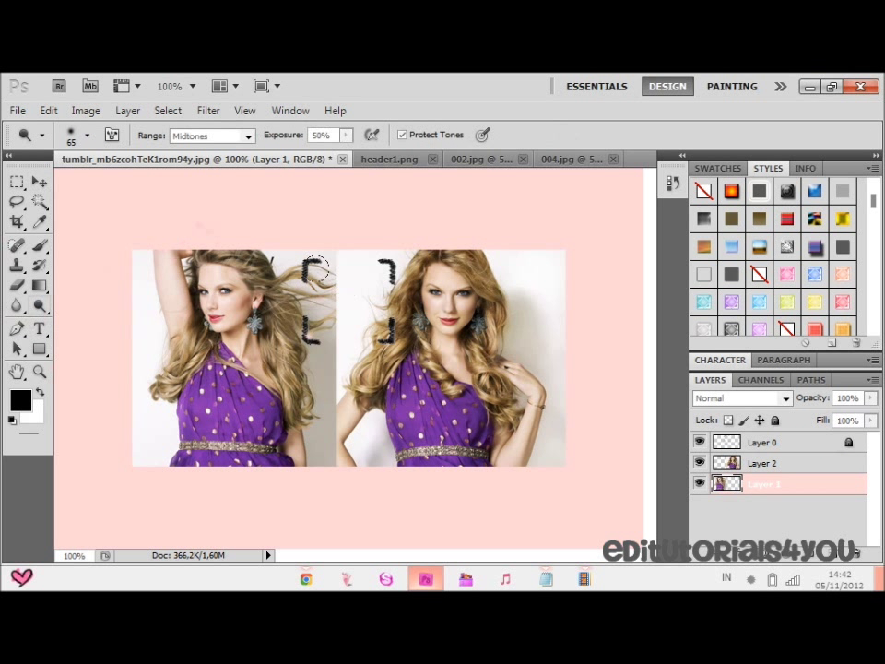
mouse_move(319, 302)
mouse_down()
mouse_move(241, 276)
mouse_move(235, 327)
mouse_move(321, 303)
mouse_up()
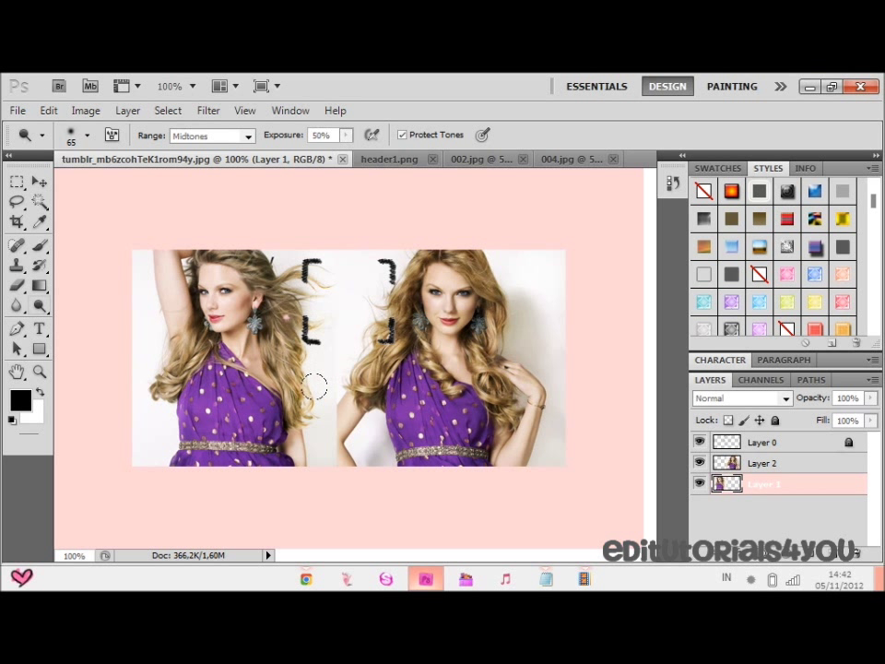
click(40, 182)
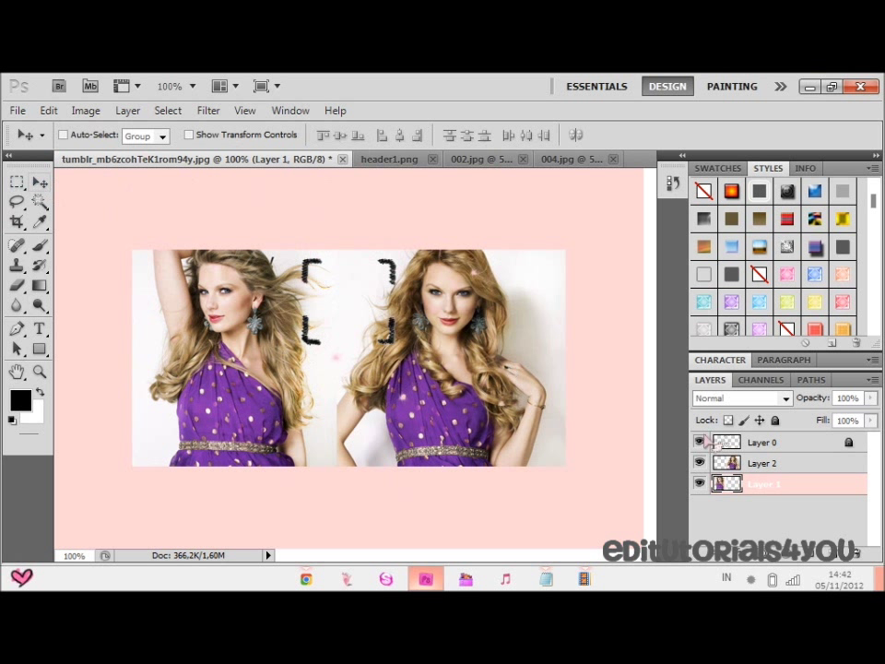
Shift the right photo on Layer 2 slightly, close 004.jpg, then nudge the photo into final position.
click(730, 464)
drag(434, 355, 443, 361)
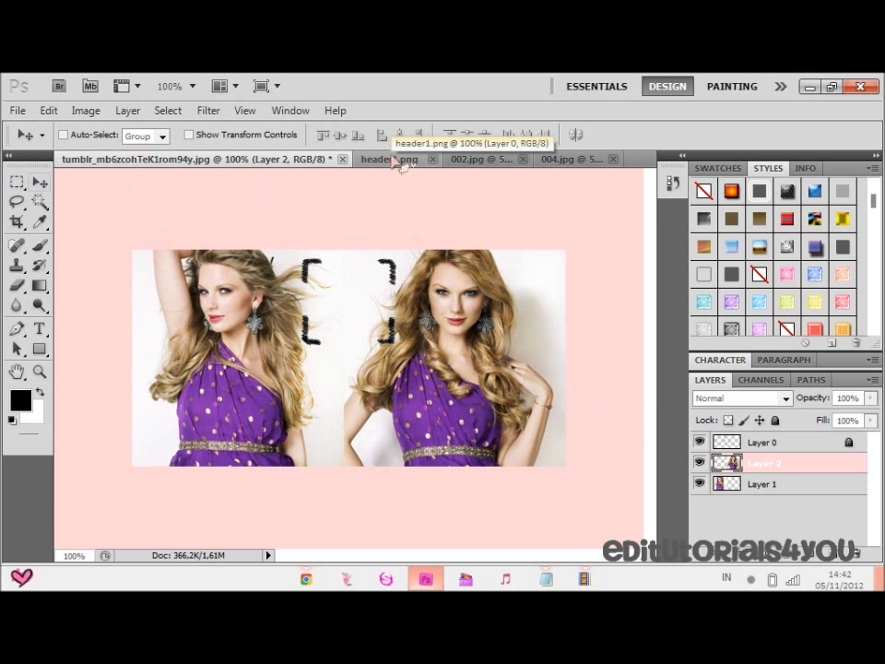
click(545, 579)
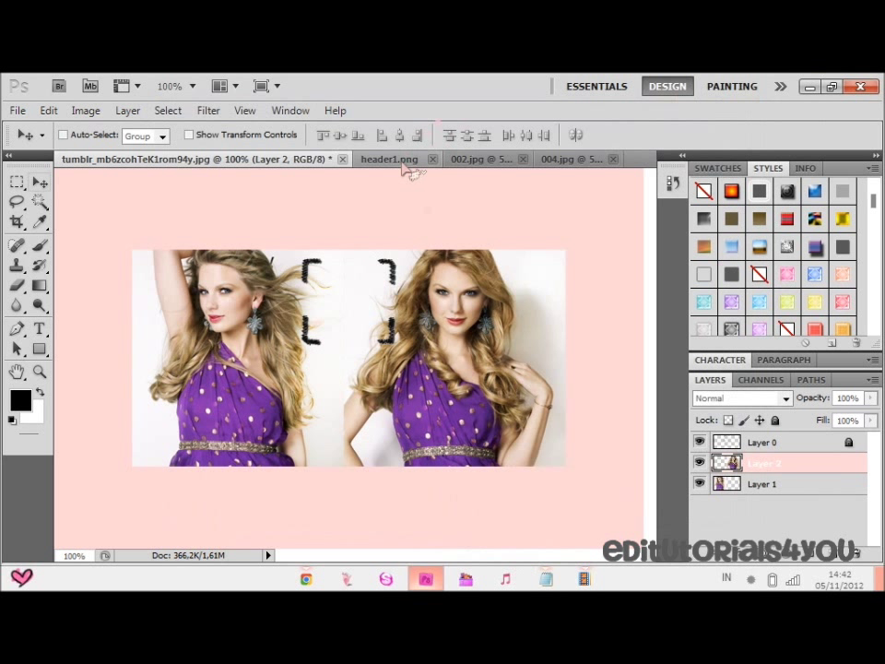
click(402, 163)
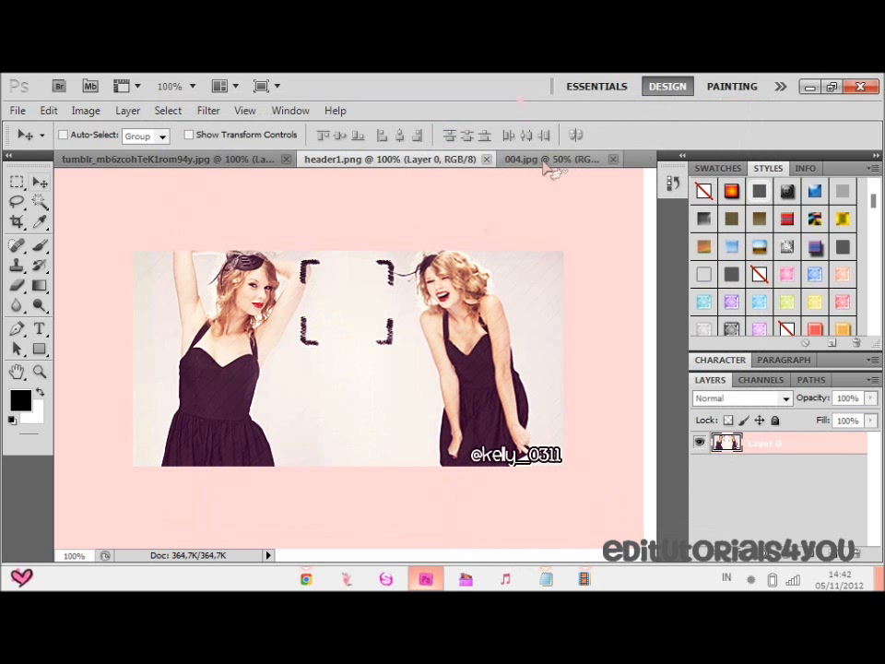
click(612, 159)
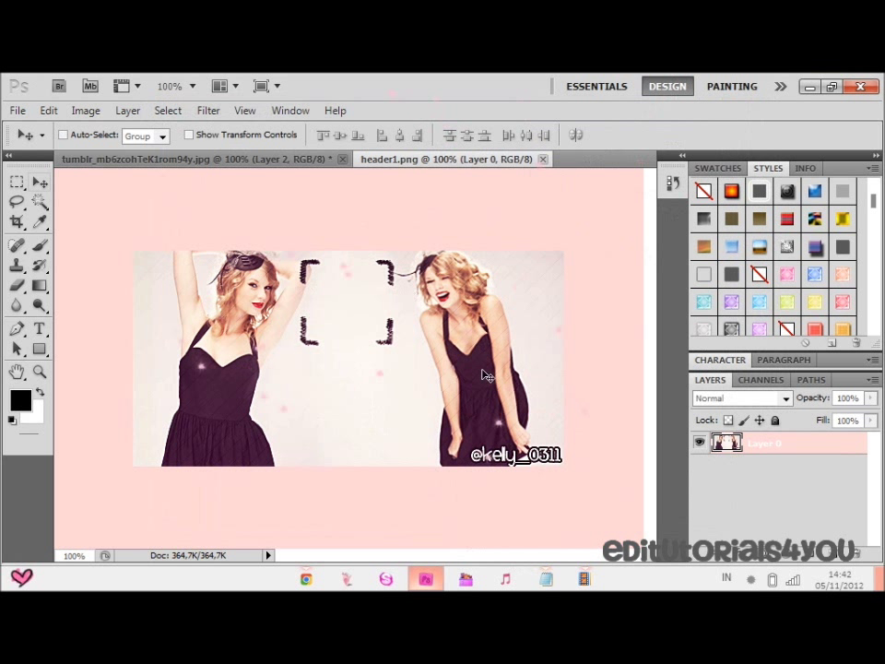
click(233, 163)
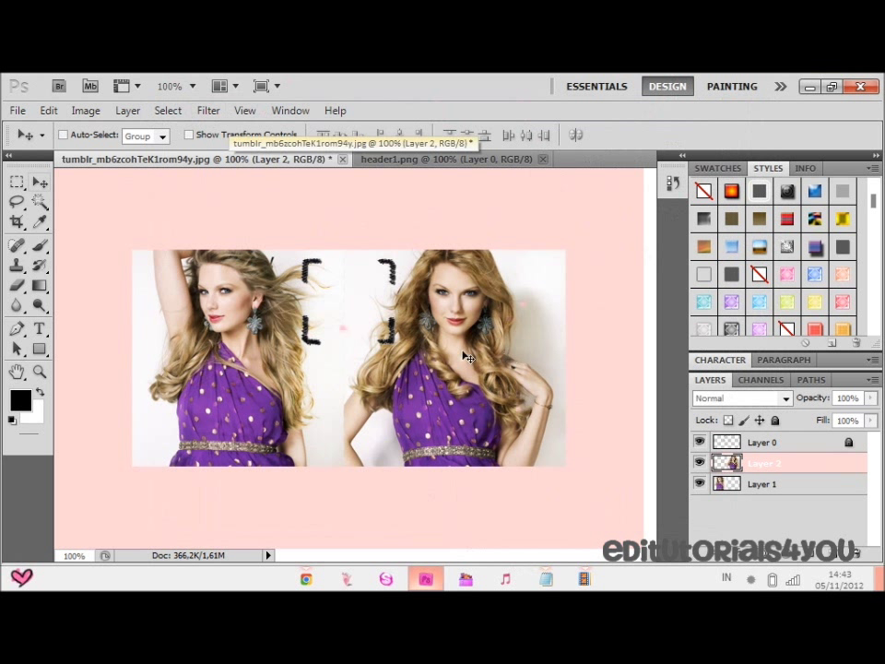
mouse_move(426, 312)
mouse_down()
mouse_move(429, 304)
mouse_move(418, 309)
mouse_up()
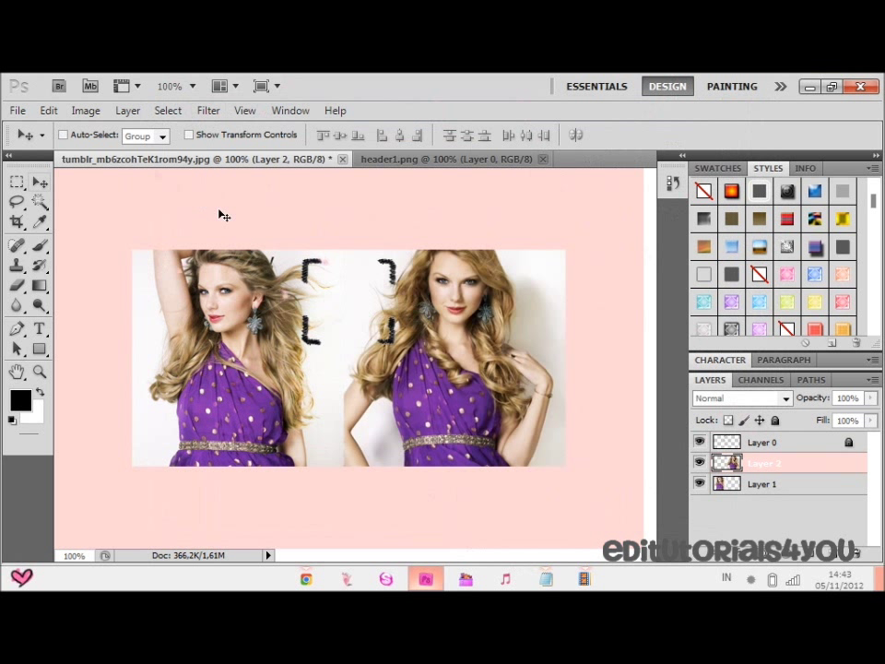
Start opening a file and climb several folder levels up in the Open dialog.
click(19, 110)
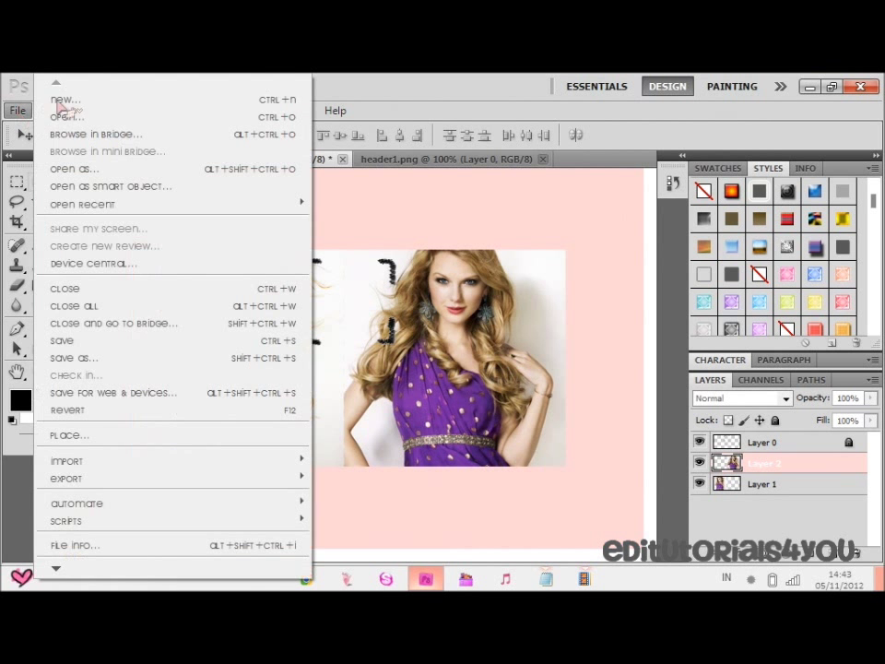
click(116, 121)
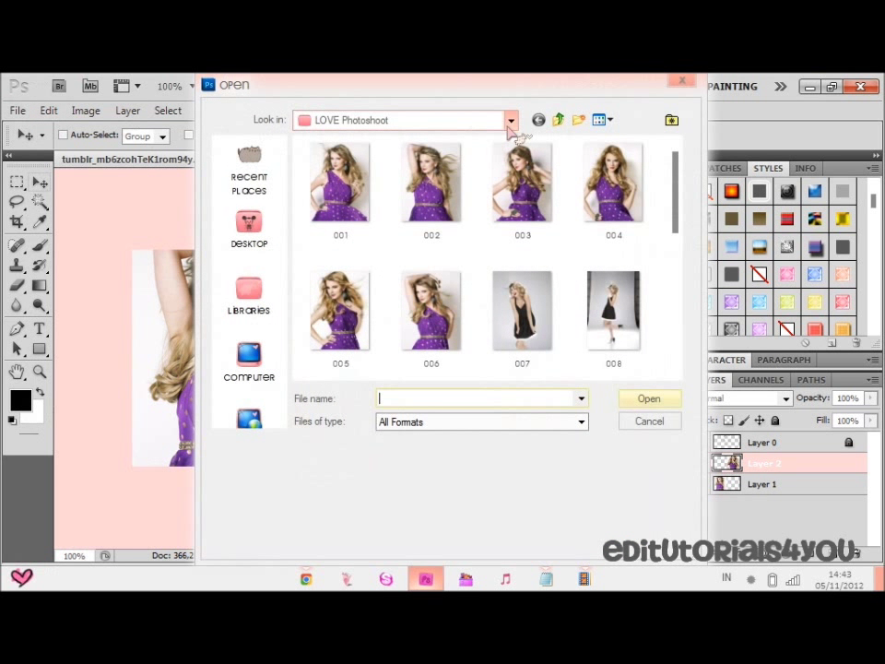
click(509, 121)
click(510, 119)
click(558, 120)
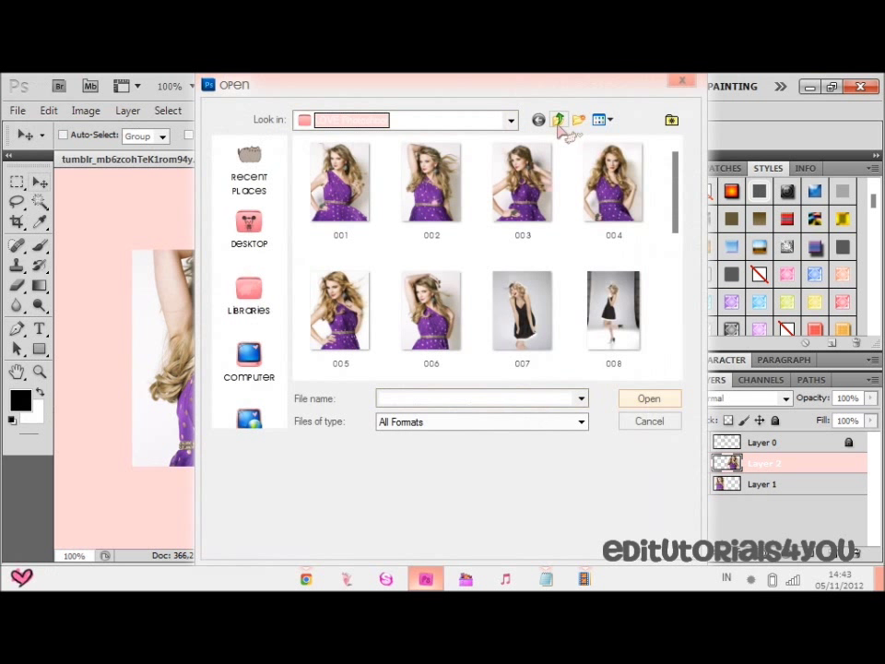
click(559, 120)
click(559, 119)
click(559, 120)
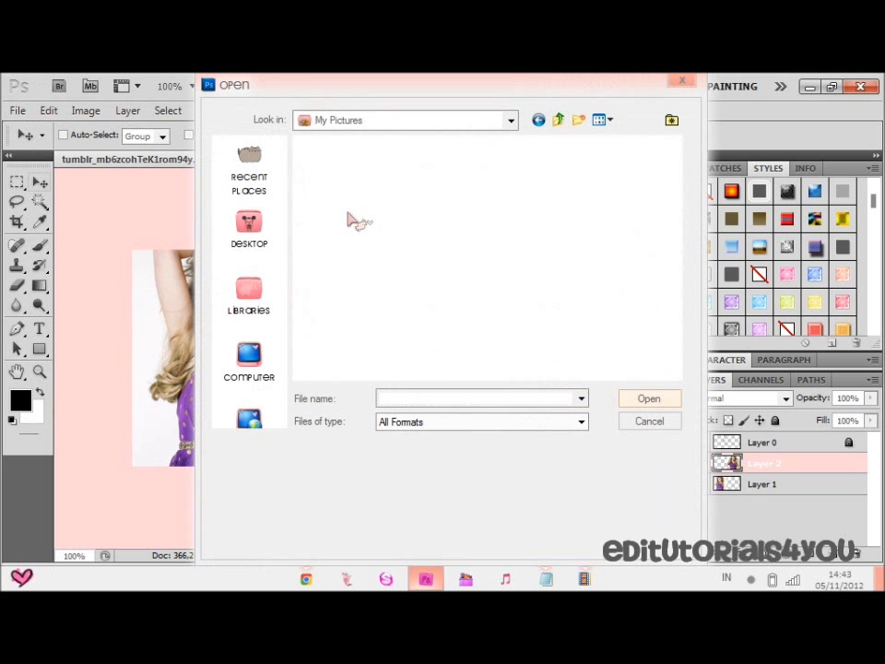
scroll(458, 207, up, 2)
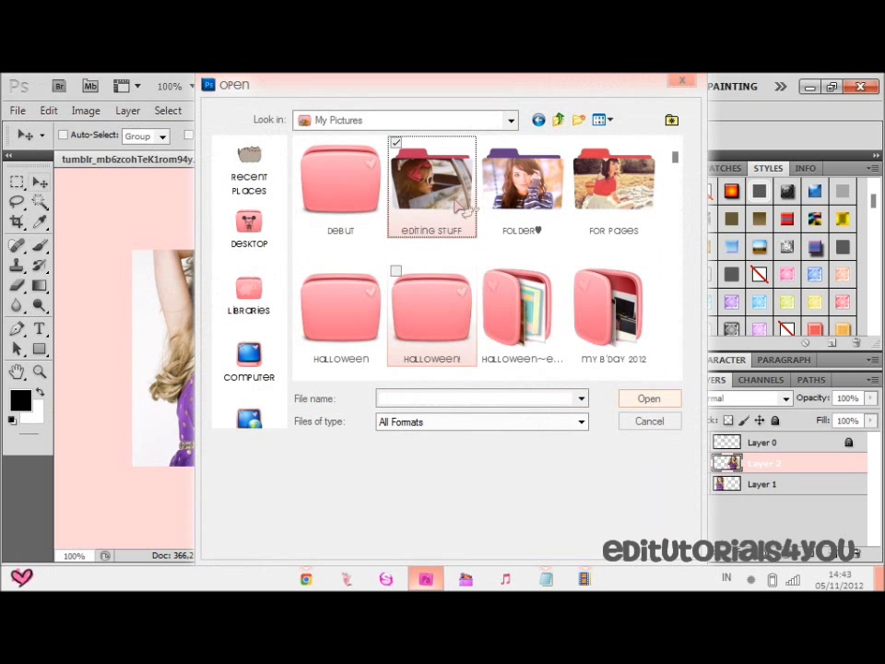
Go into Editing Stuff > Photoshop > PSDs.
double_click(452, 194)
click(414, 210)
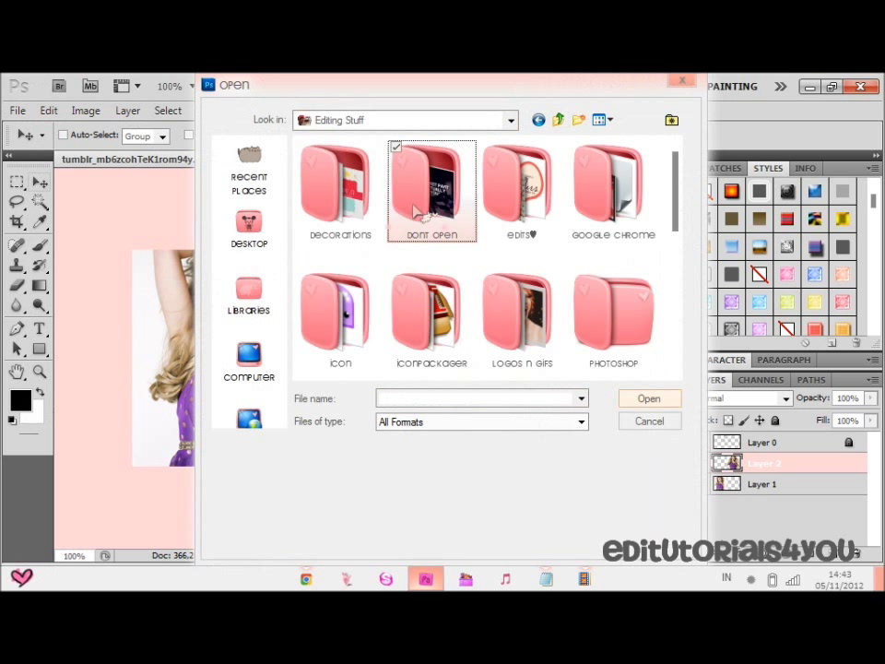
key(p)
key(Return)
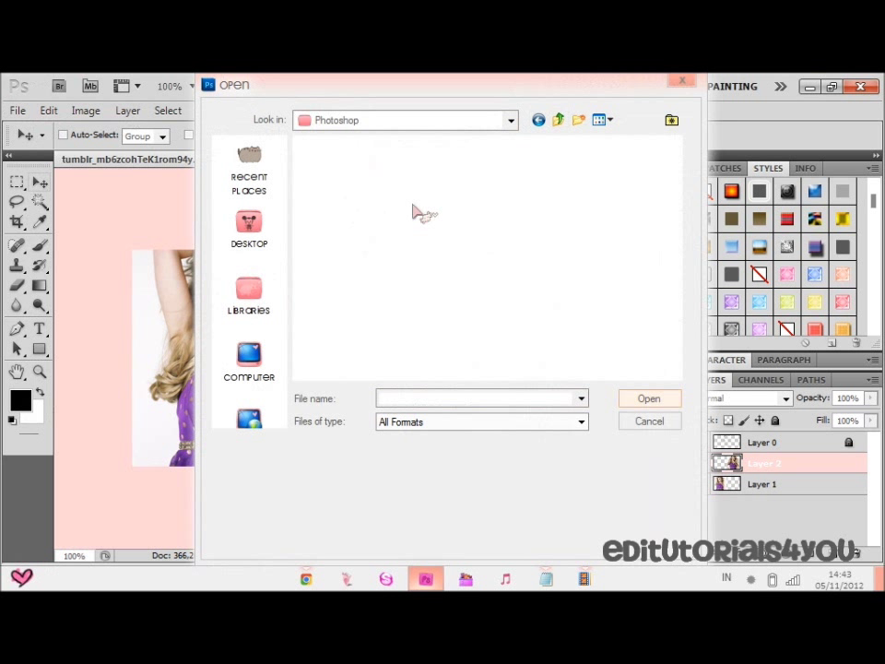
click(363, 336)
double_click(355, 332)
Step through the PSD colouring files to pick and open psd4.
click(352, 276)
text(psd_n)
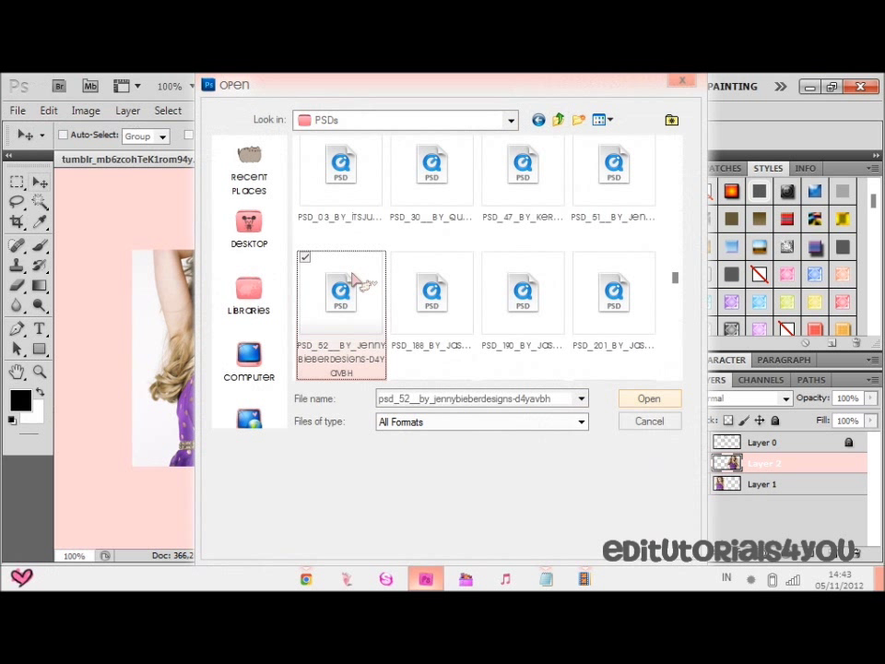
key(Down)
key(Right)
key(Up)
key(Down)
key(Down)
key(Down)
key(Left)
key(Down)
key(Down)
key(Right)
key(Up)
key(Down)
key(Up)
key(Up)
key(Up)
key(Up)
key(Up)
key(Up)
key(Up)
key(Down)
key(Down)
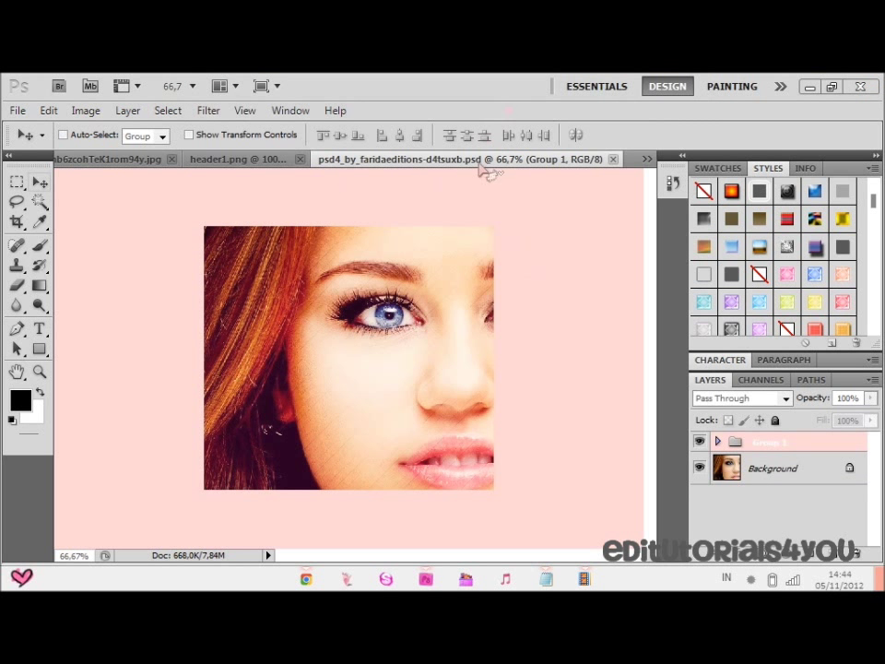
Copy Group 1 from the psd4 file onto the tumblr photo collage and return to it.
drag(484, 171, 233, 167)
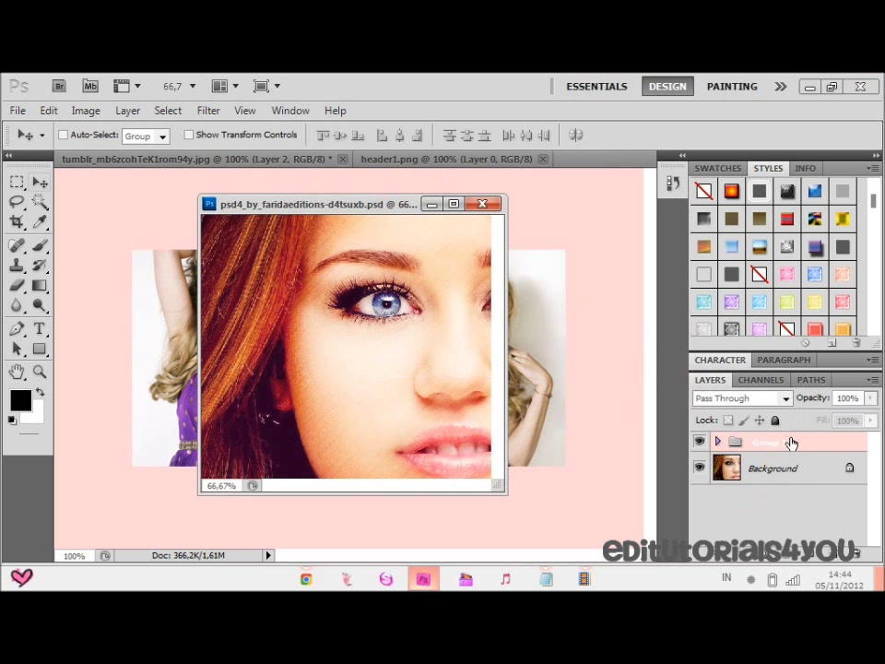
drag(736, 443, 572, 368)
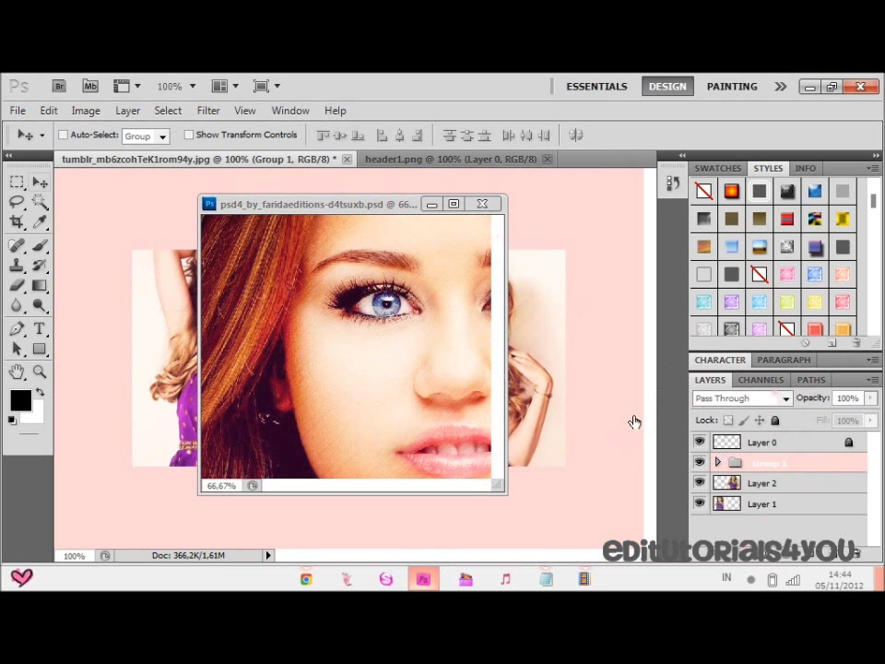
click(389, 351)
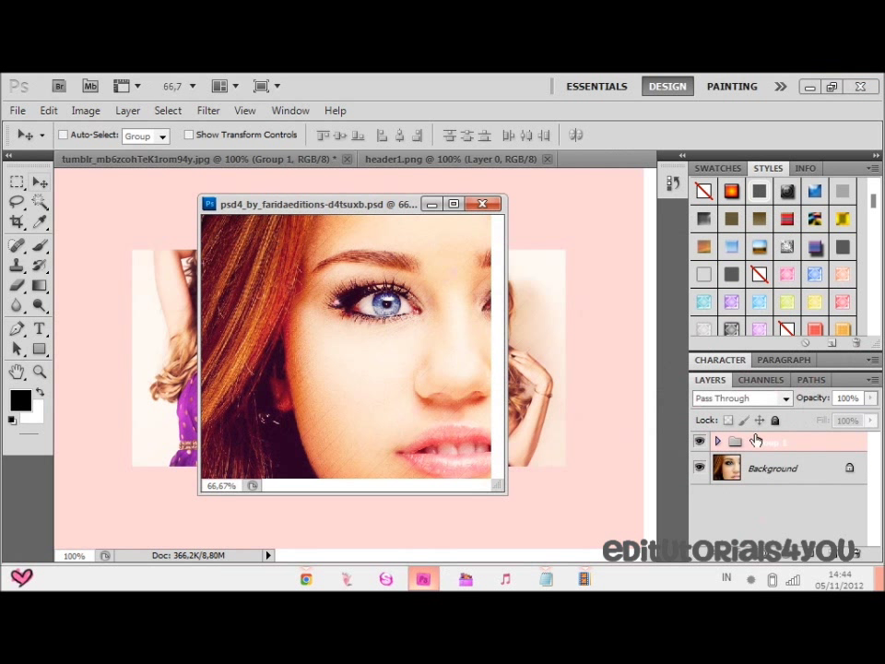
click(700, 443)
click(699, 443)
drag(383, 212, 652, 154)
click(646, 159)
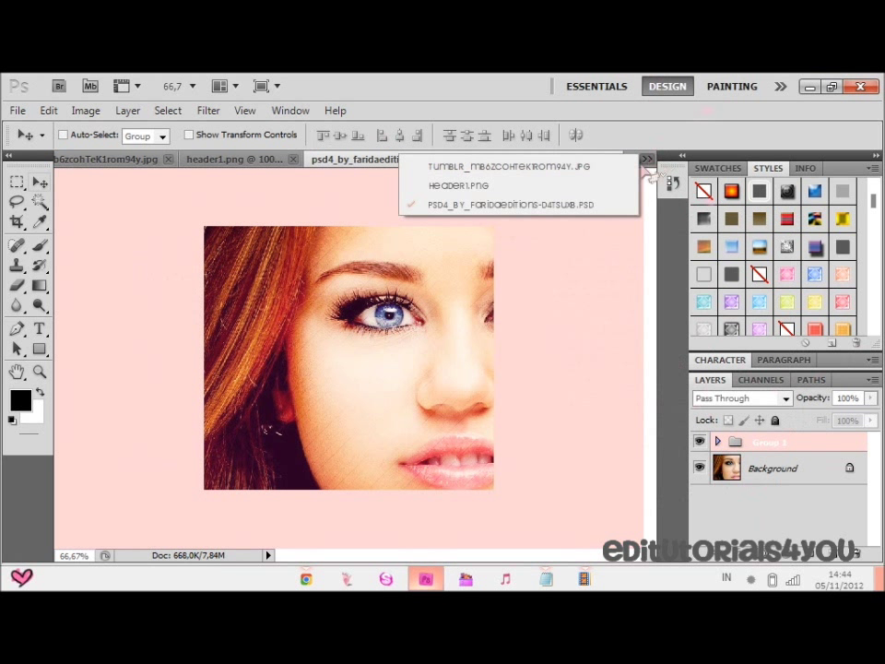
click(616, 168)
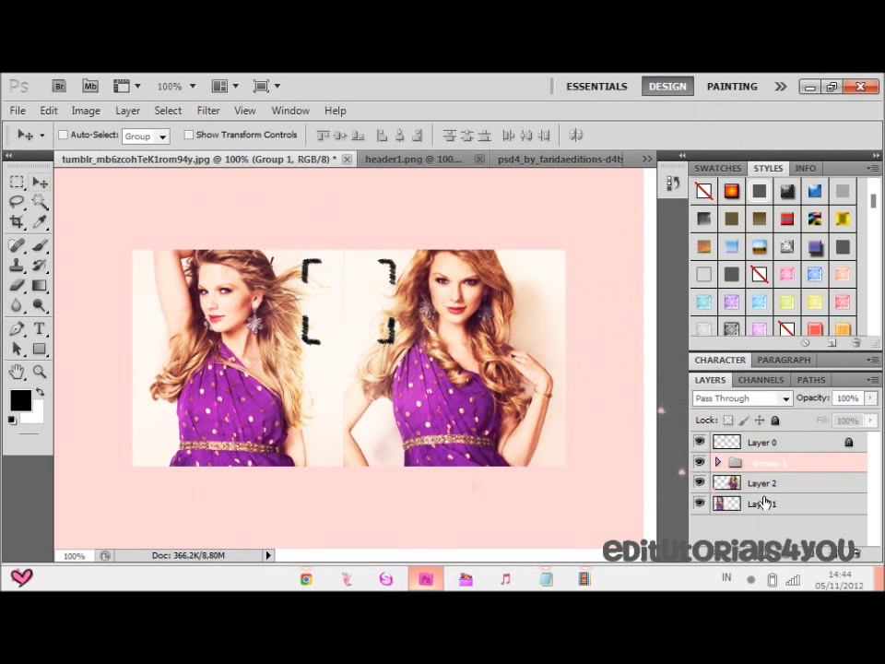
Expand Group 1 and toggle it, Layer 1, and Curves 1 to compare the colouring.
click(700, 462)
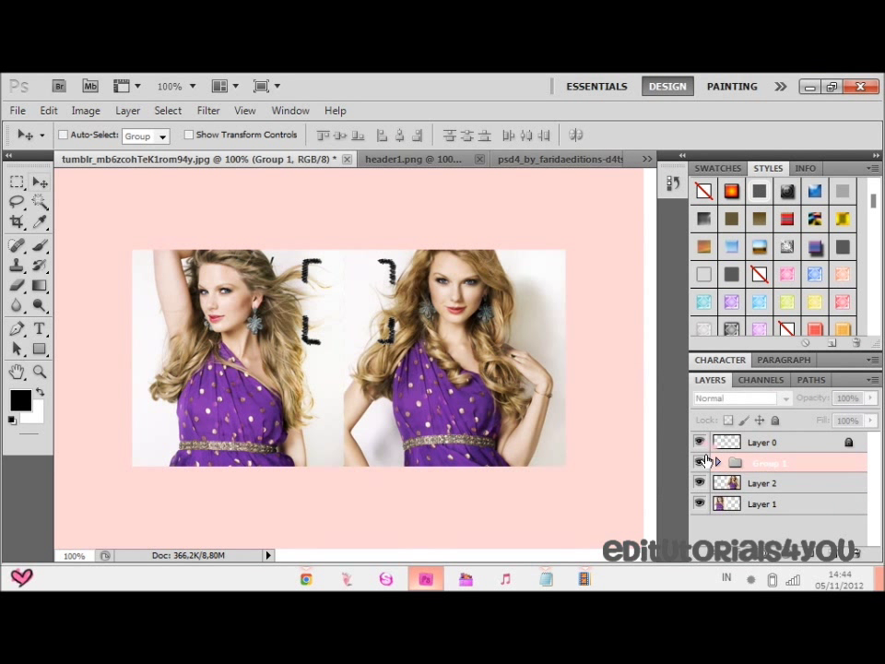
click(701, 462)
click(718, 461)
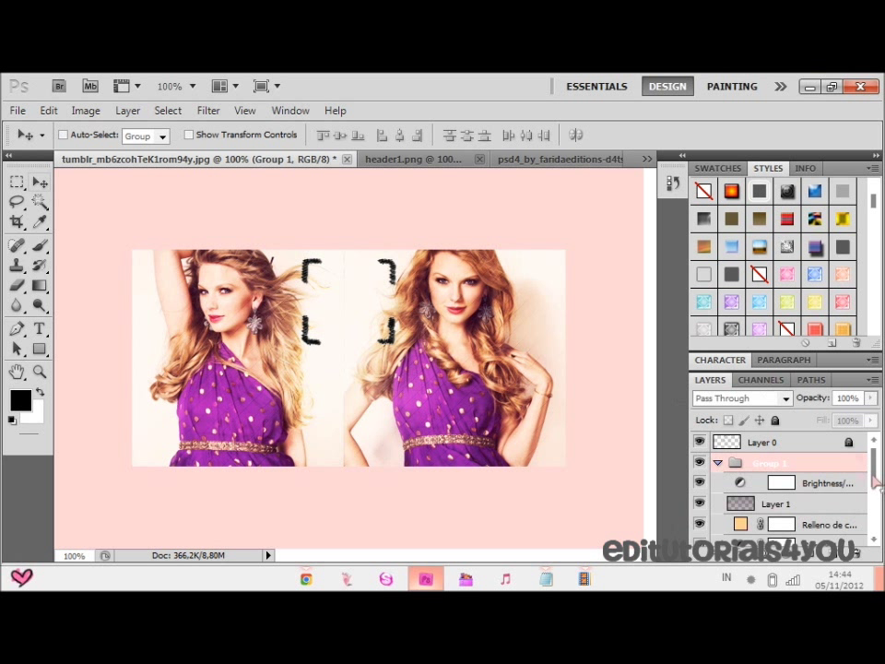
drag(875, 471, 876, 499)
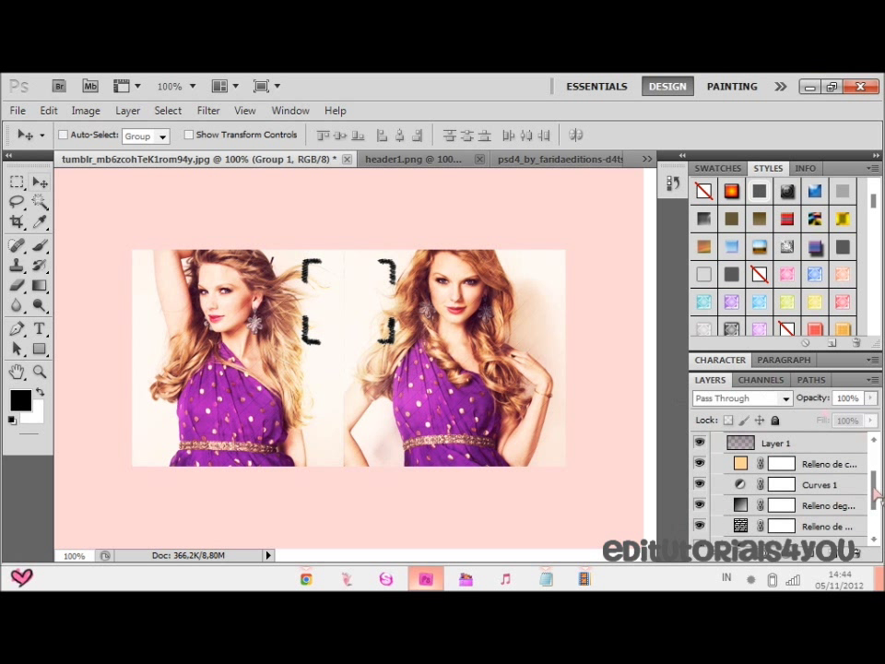
click(698, 446)
click(701, 486)
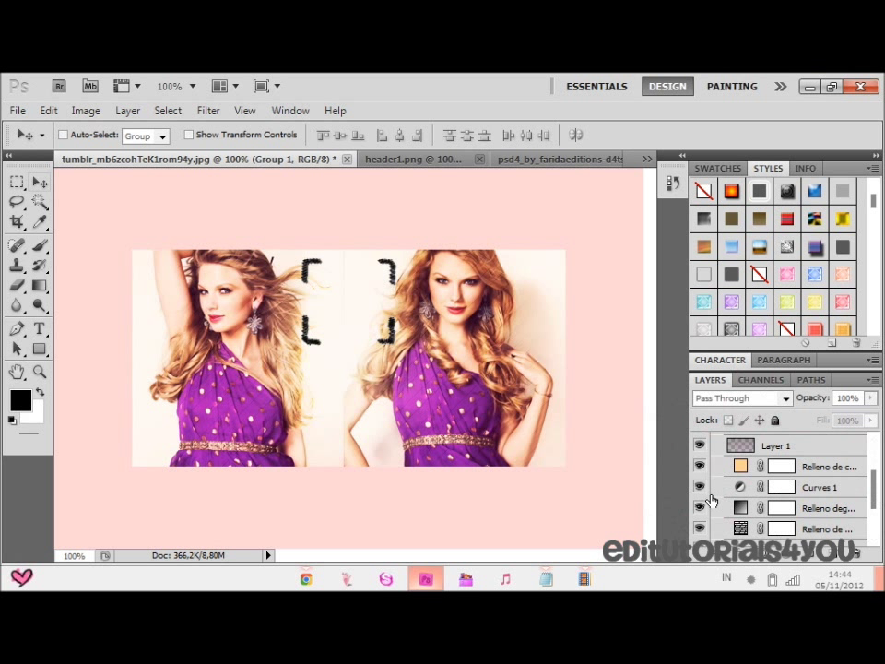
click(700, 506)
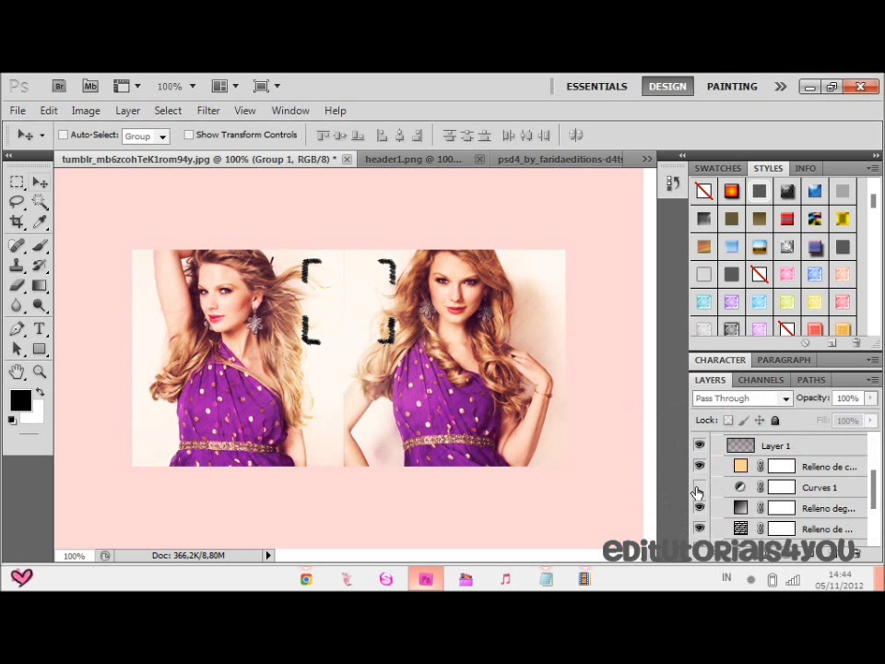
click(700, 505)
Keep the gradient fill visible, hide the pattern fill layer, and collapse Group 1.
click(700, 507)
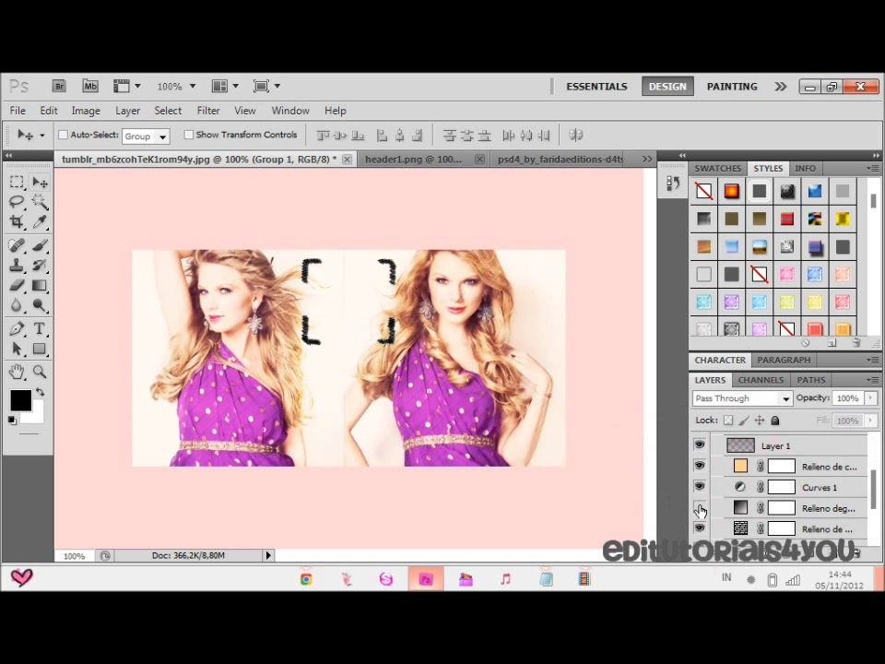
click(700, 507)
click(699, 529)
scroll(877, 498, down, 1)
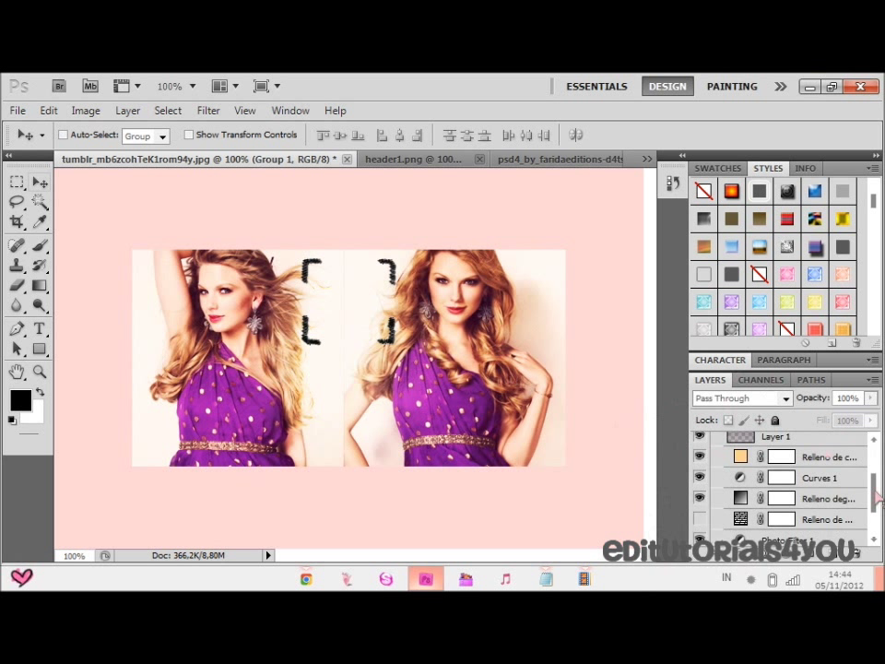
scroll(877, 498, down, 2)
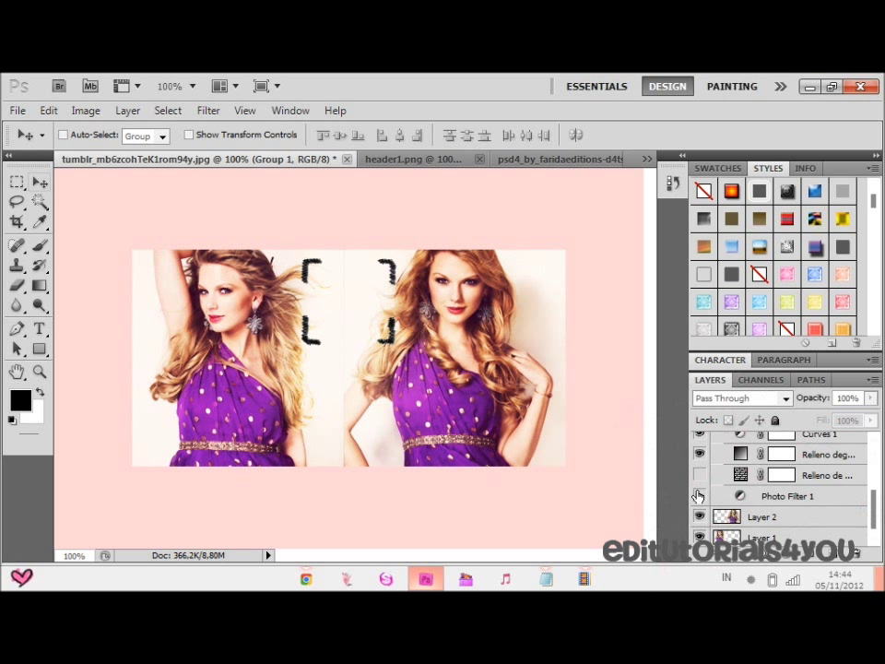
drag(878, 502, 880, 452)
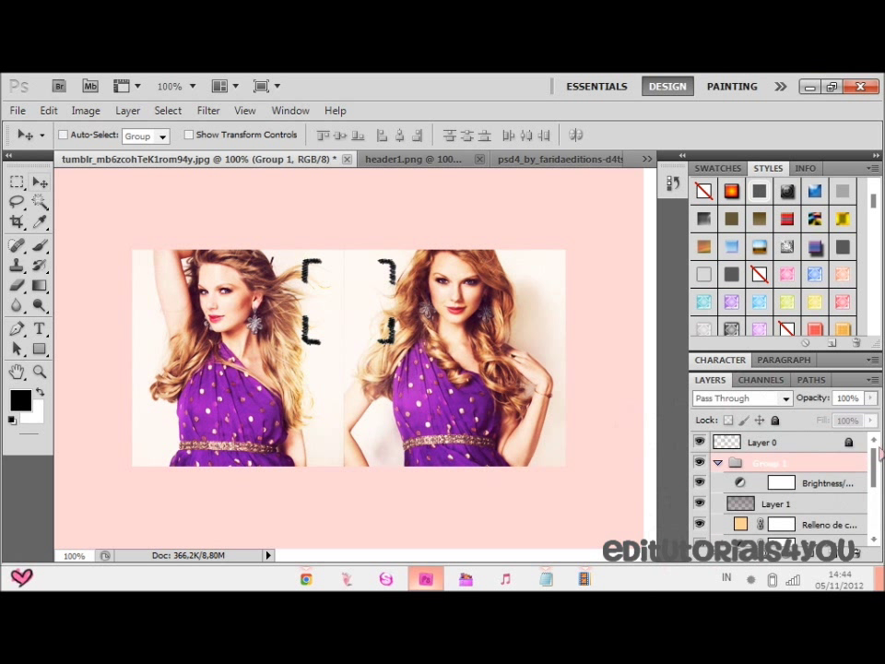
click(719, 464)
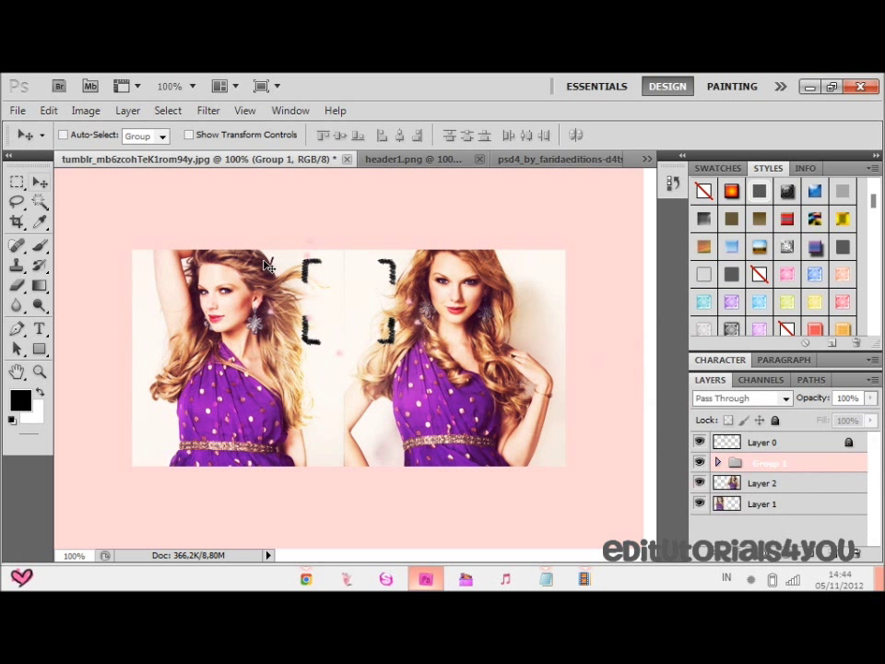
Switch to the Move tool and make Layer 0, the bracket-frame template, the active layer.
click(40, 305)
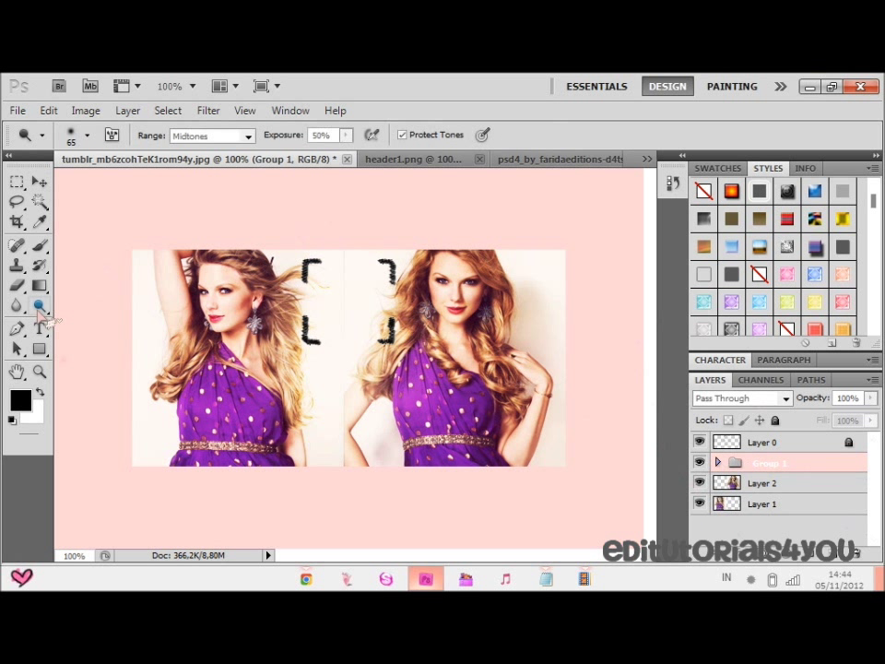
click(733, 505)
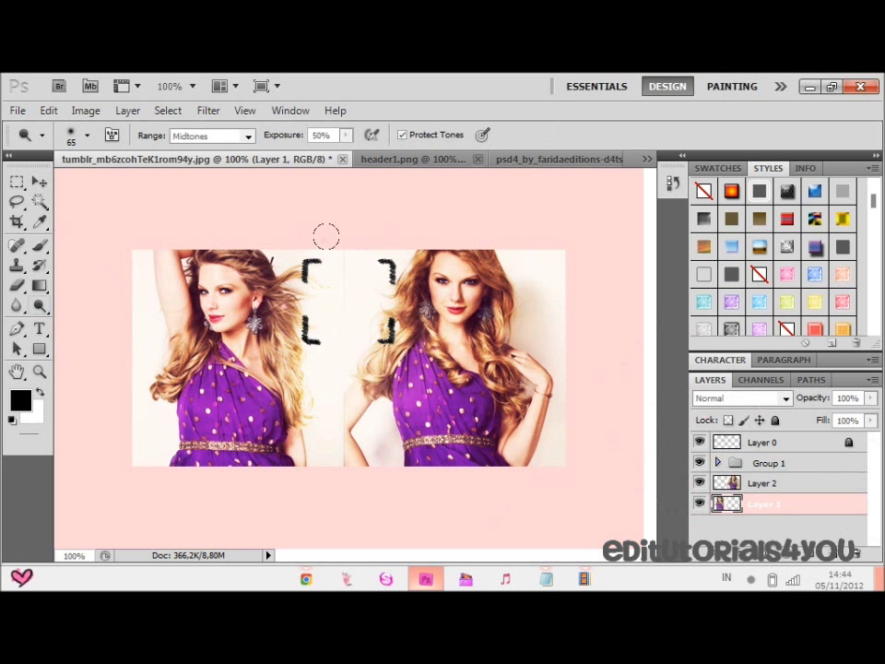
click(40, 183)
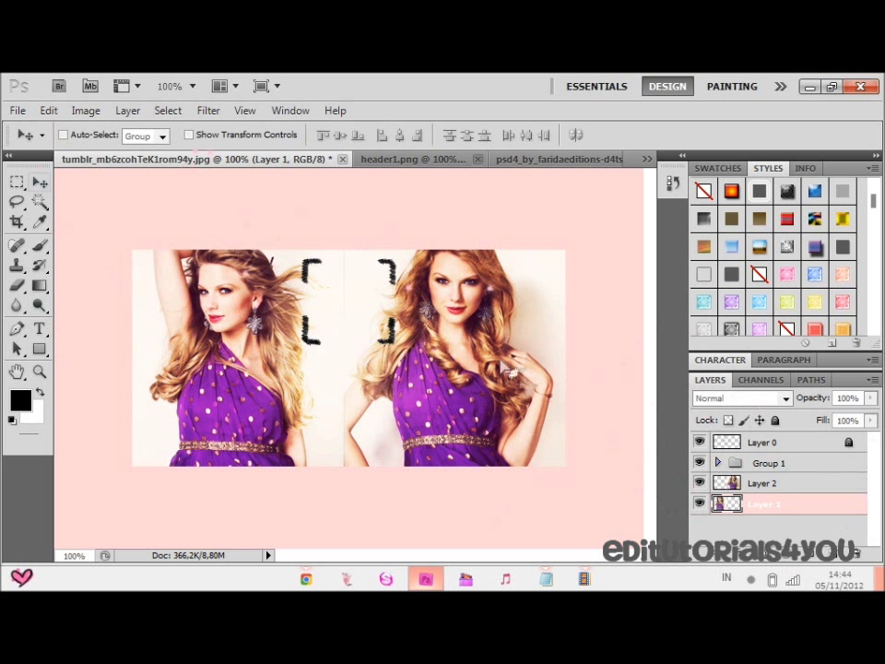
click(762, 445)
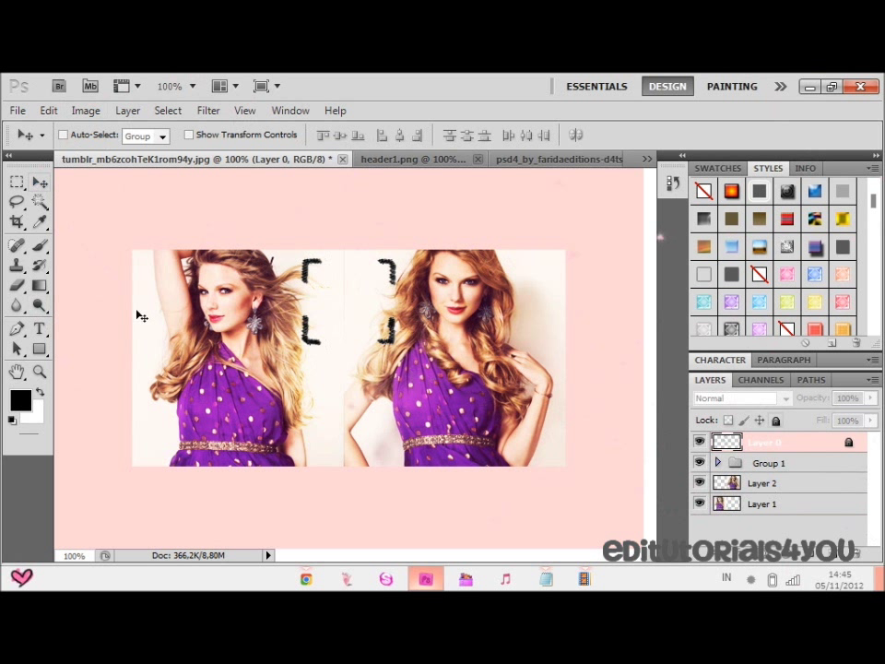
Start a username text line with the Type tool near the bottom of the right photo.
click(40, 328)
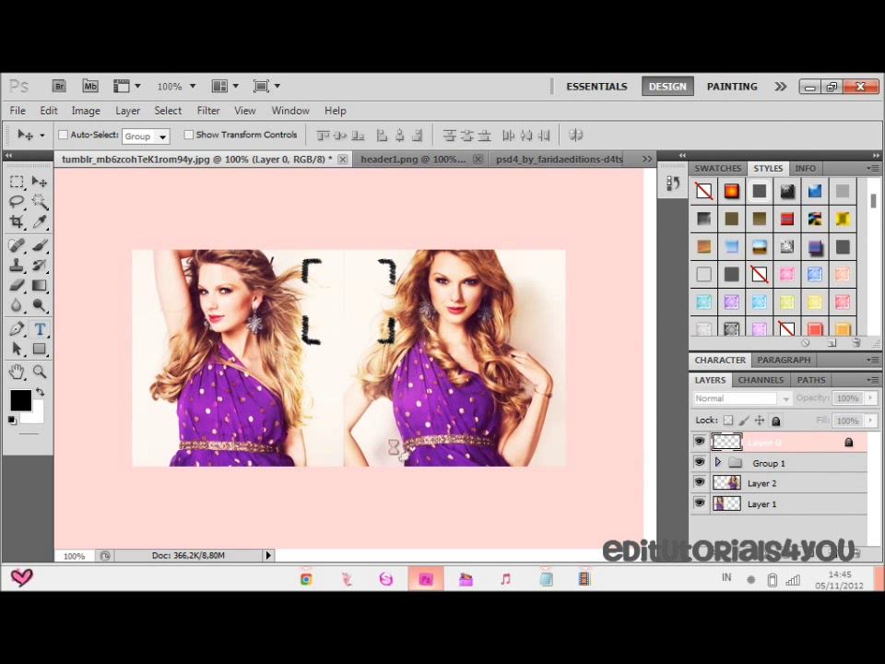
click(484, 451)
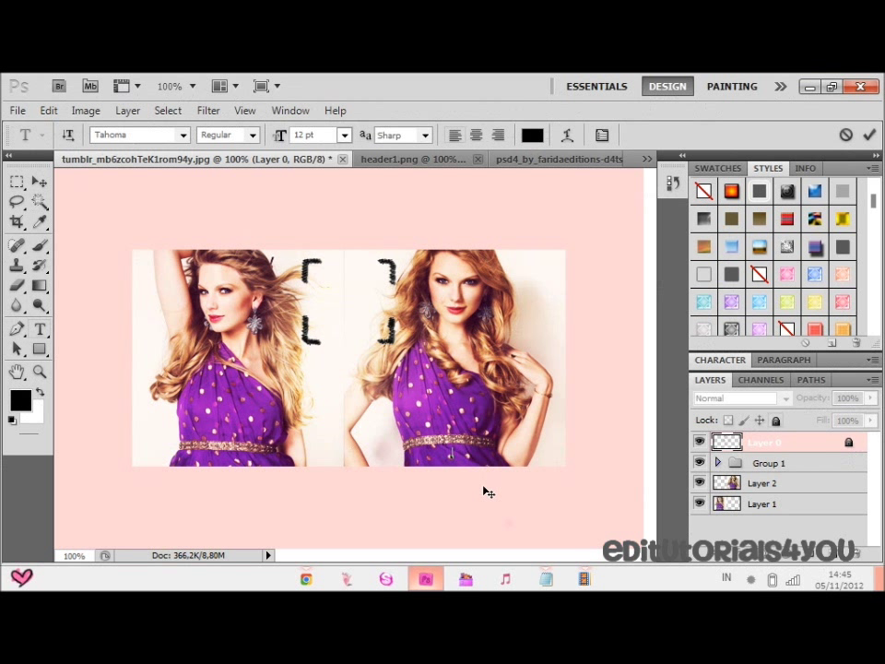
click(480, 485)
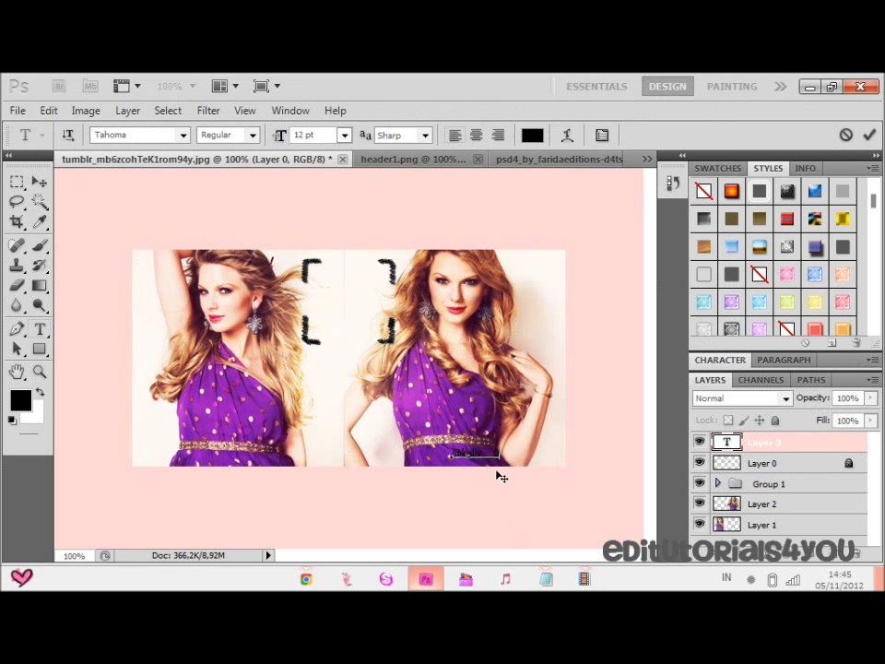
Select all of the username text and apply a font beginning with 'Sm'.
key(ctrl+a)
click(162, 137)
text(Sm)
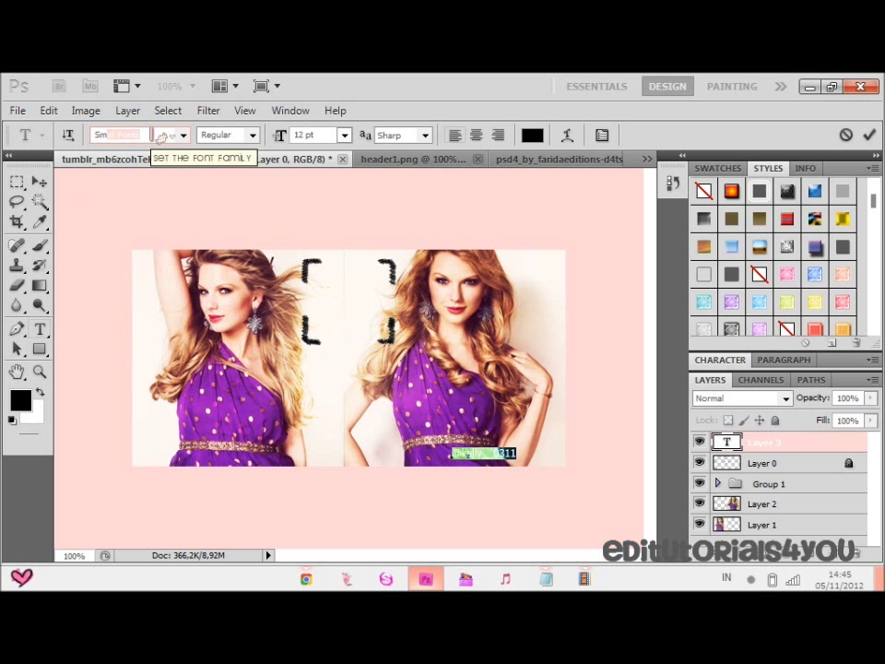
key(Return)
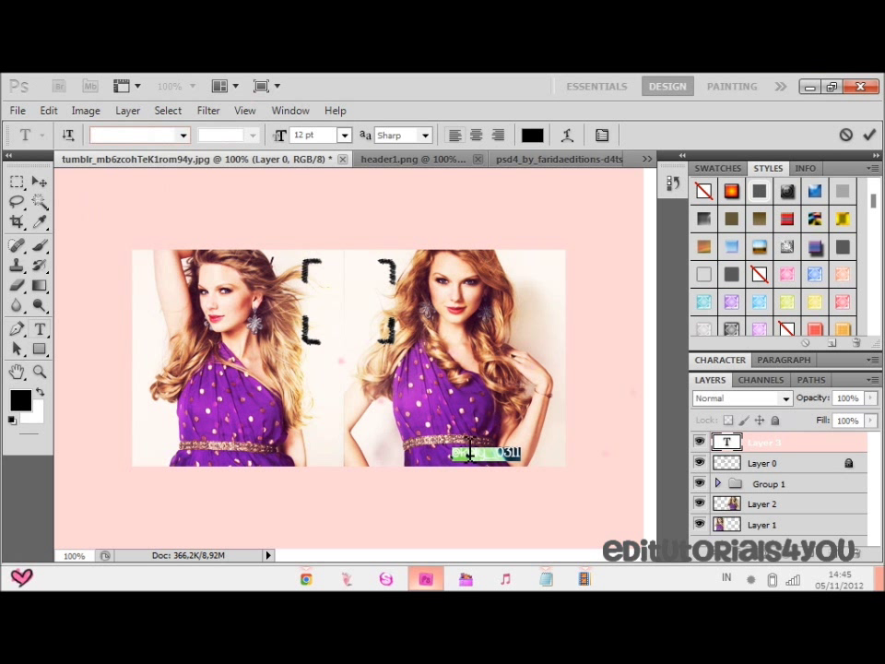
Color the username text white (ffffff), commit it, and open its Layer Style settings.
click(22, 400)
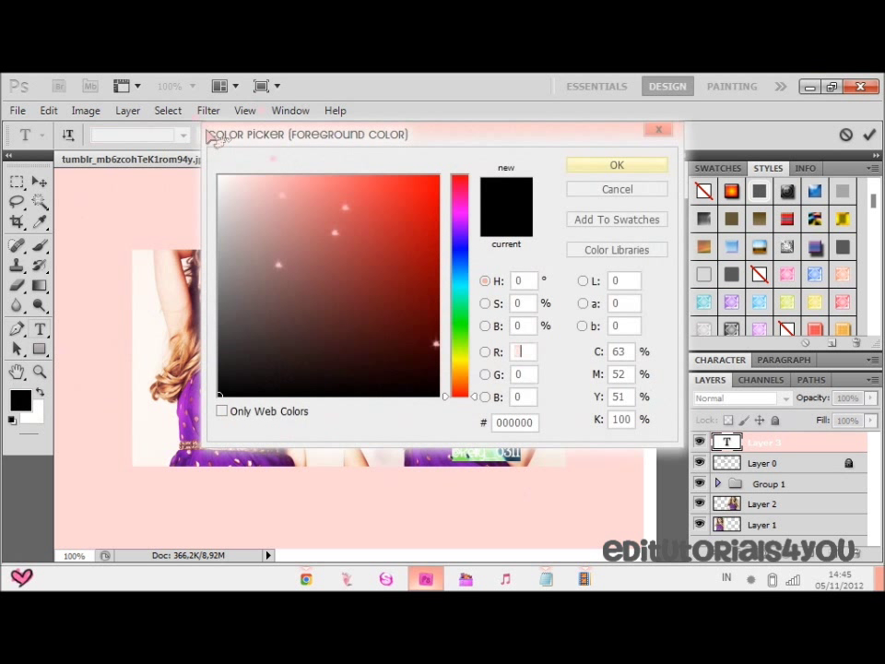
click(221, 177)
click(625, 166)
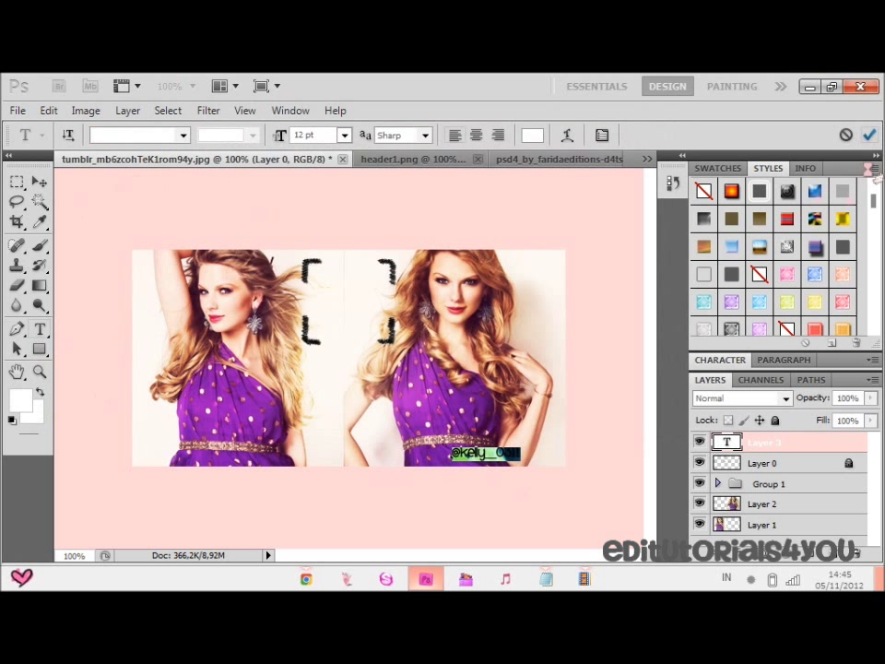
click(869, 135)
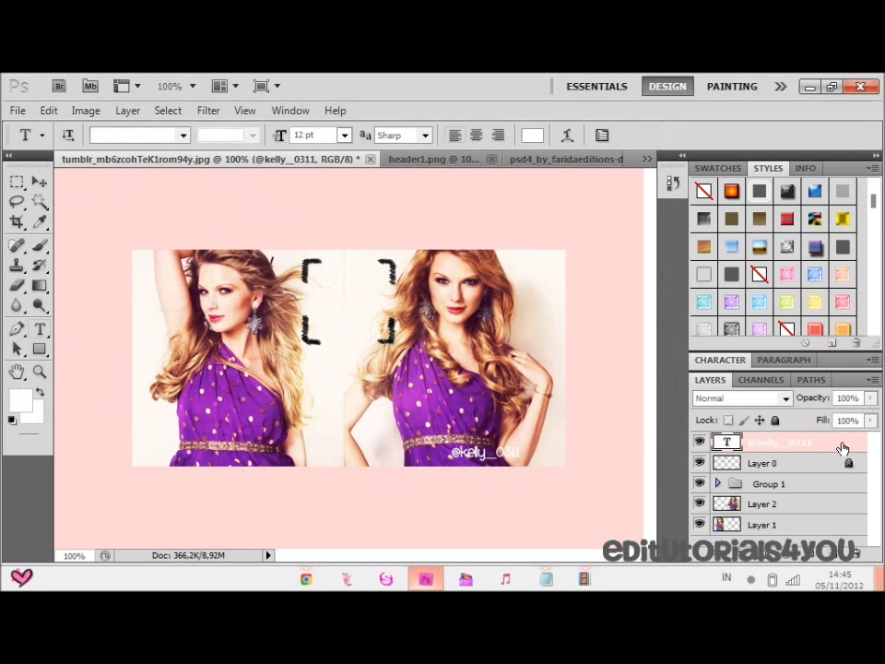
key(h)
double_click(835, 446)
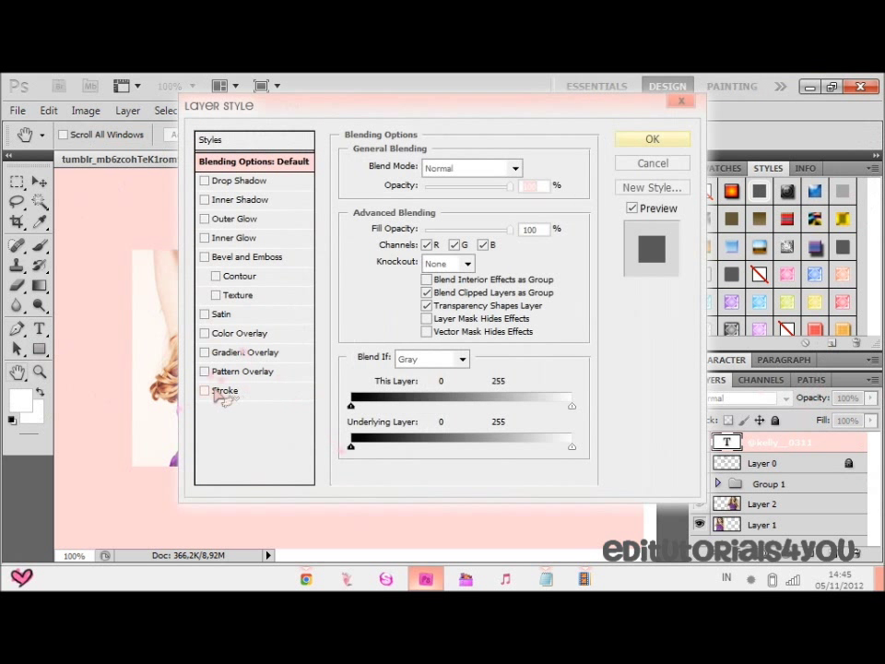
Add a 2 px black Stroke effect to the username text layer.
click(224, 391)
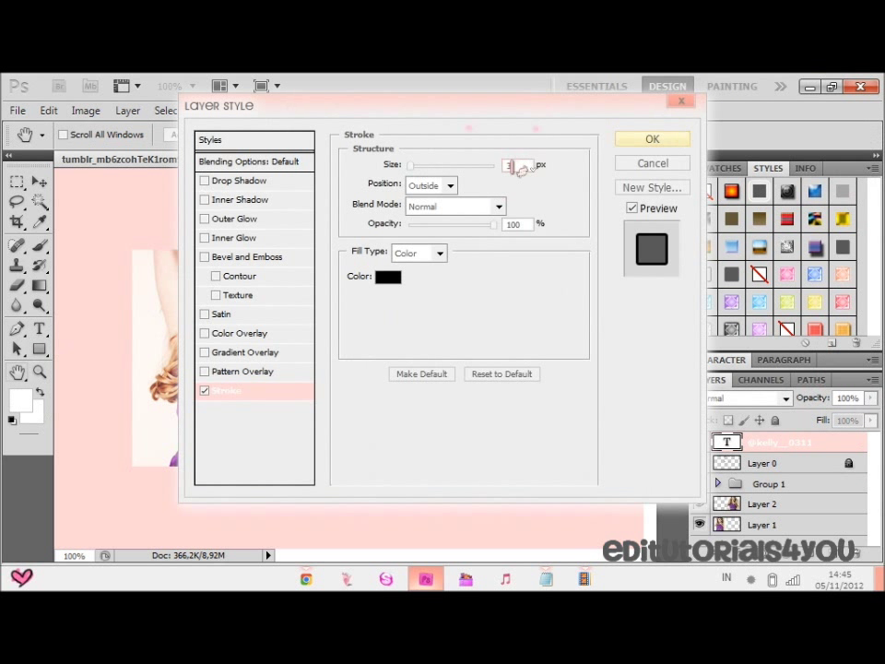
text(2)
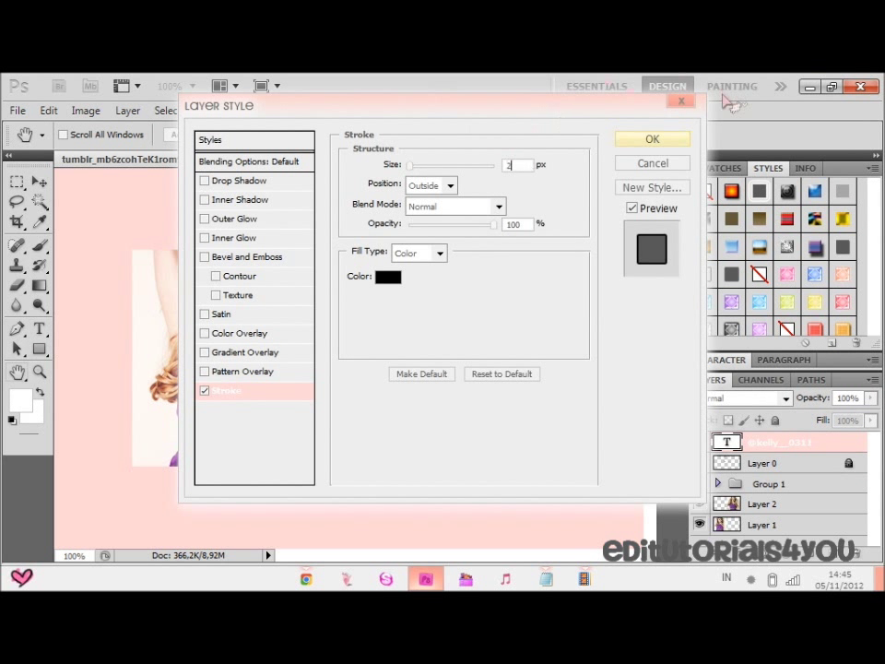
click(651, 139)
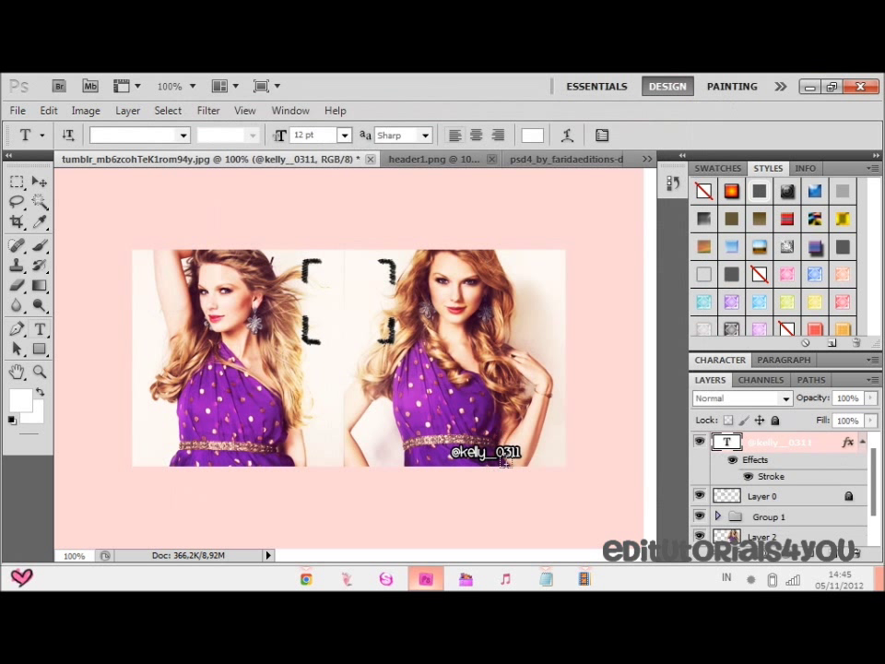
Scale the username text to about 147% into the right photo's bottom-right corner.
click(40, 182)
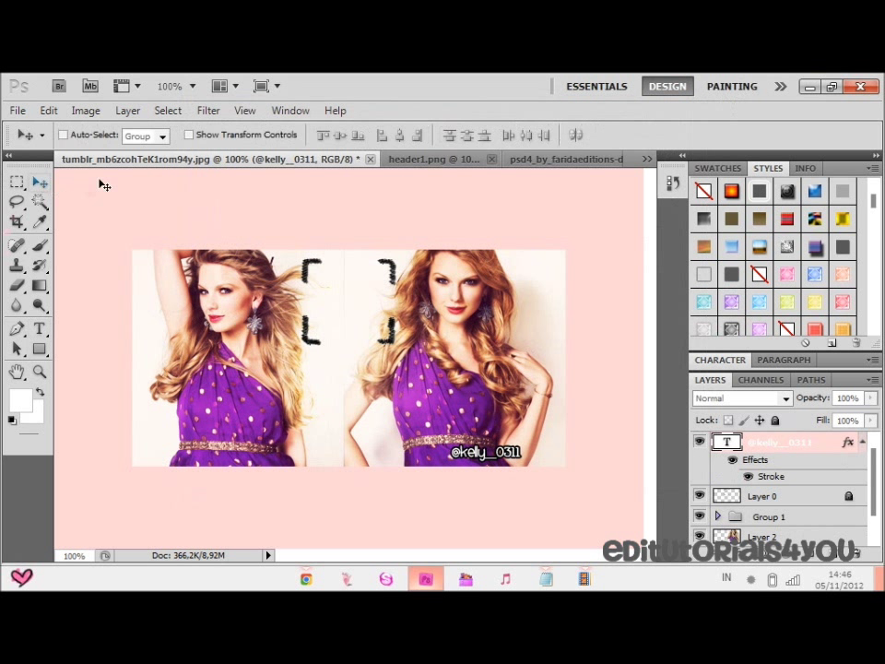
key(ctrl+t)
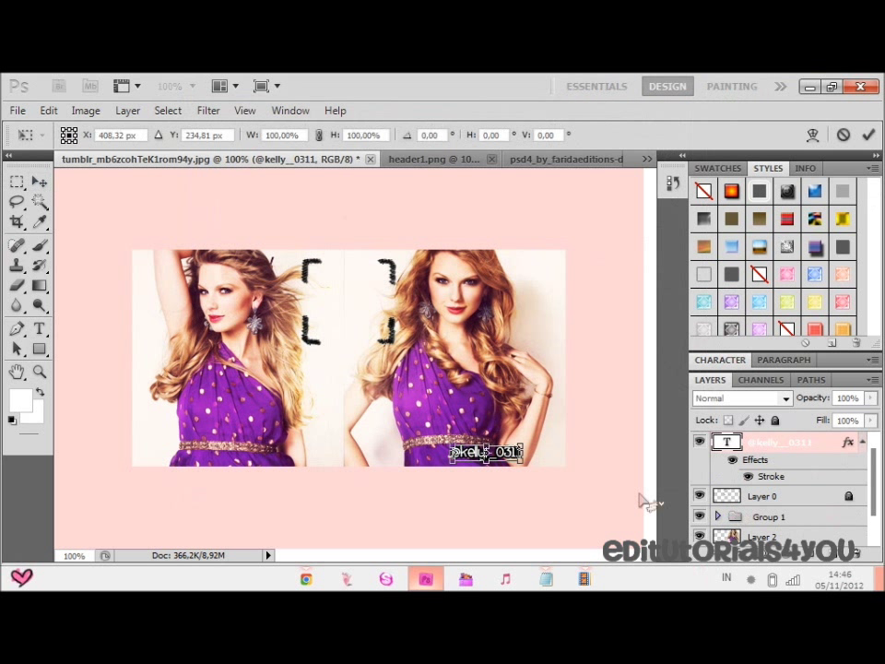
drag(524, 442, 549, 465)
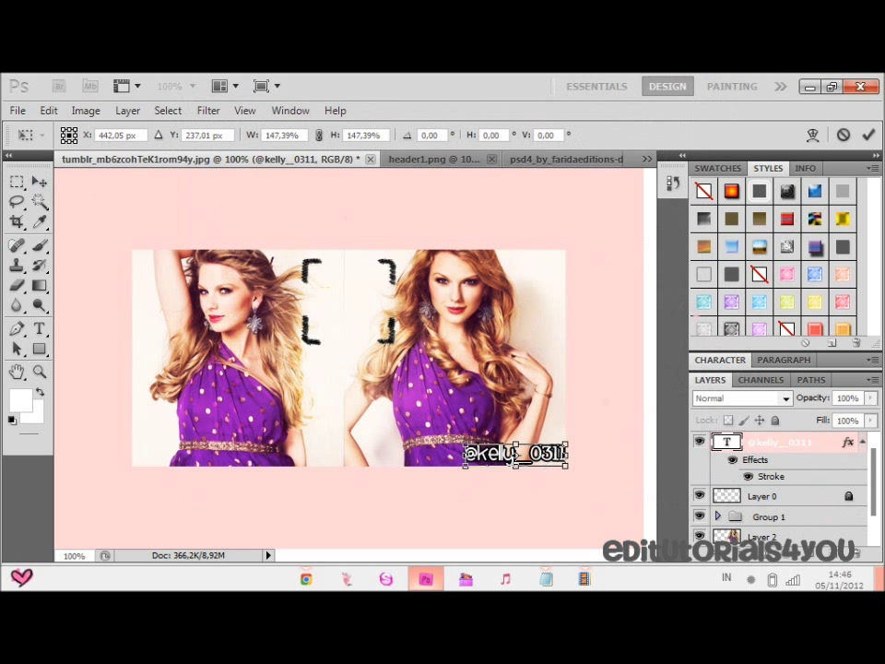
click(869, 135)
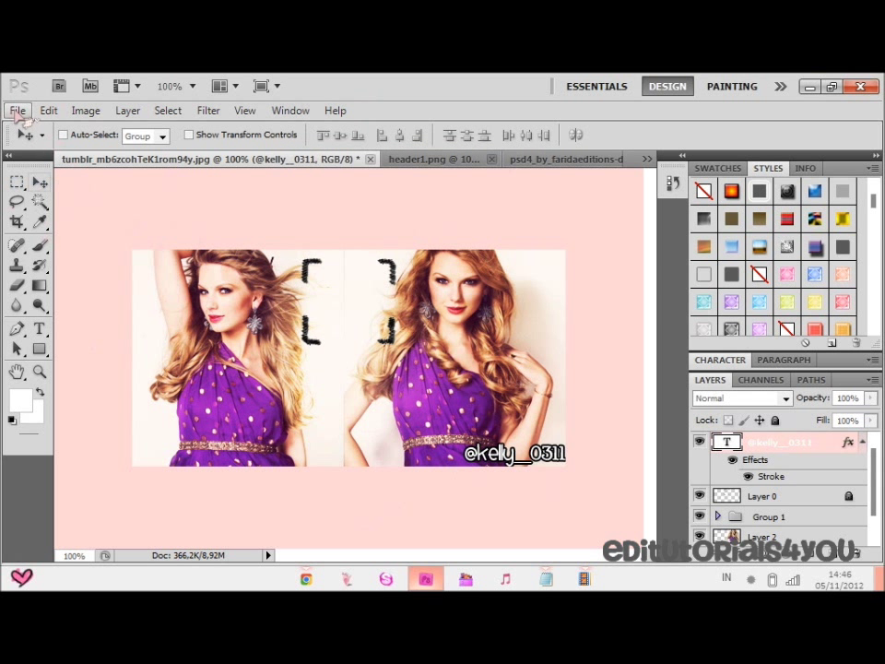
click(809, 87)
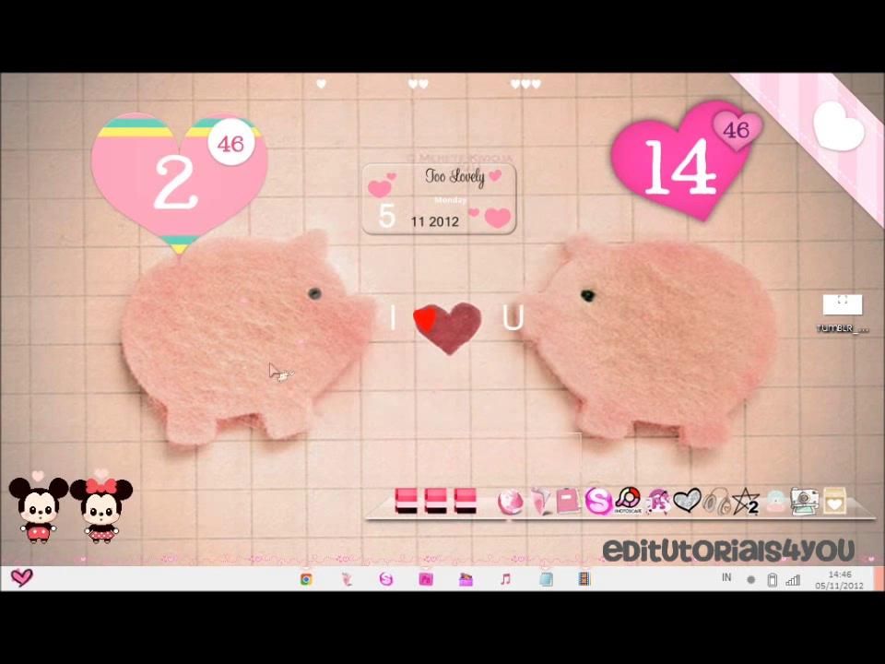
drag(191, 299, 290, 247)
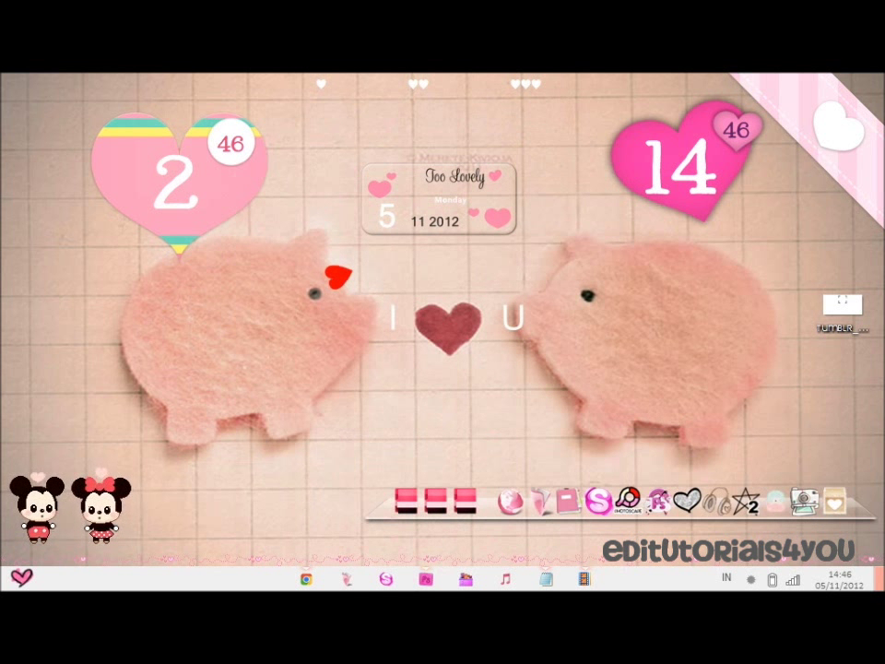
mouse_move(307, 579)
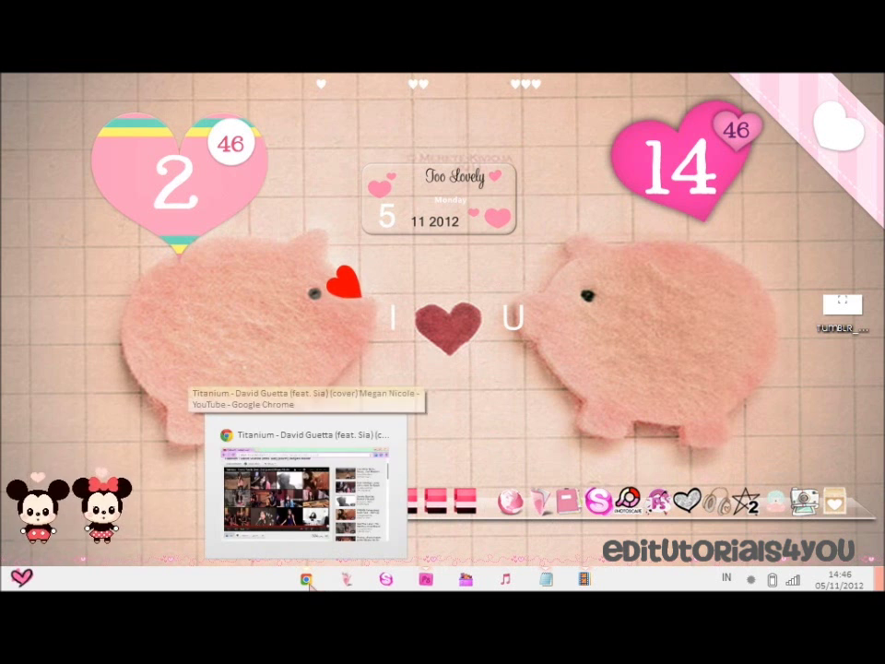
click(232, 433)
click(308, 580)
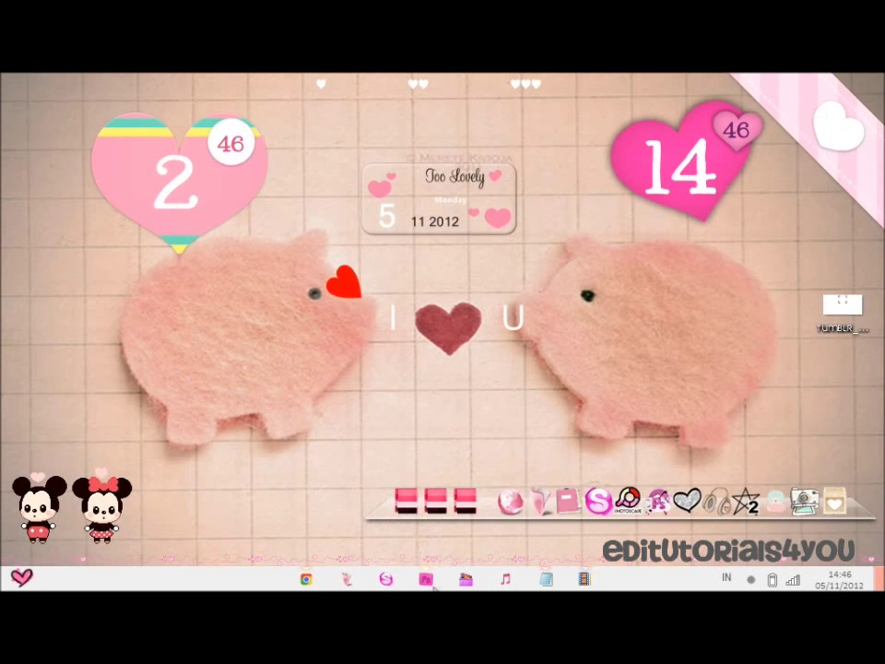
click(425, 579)
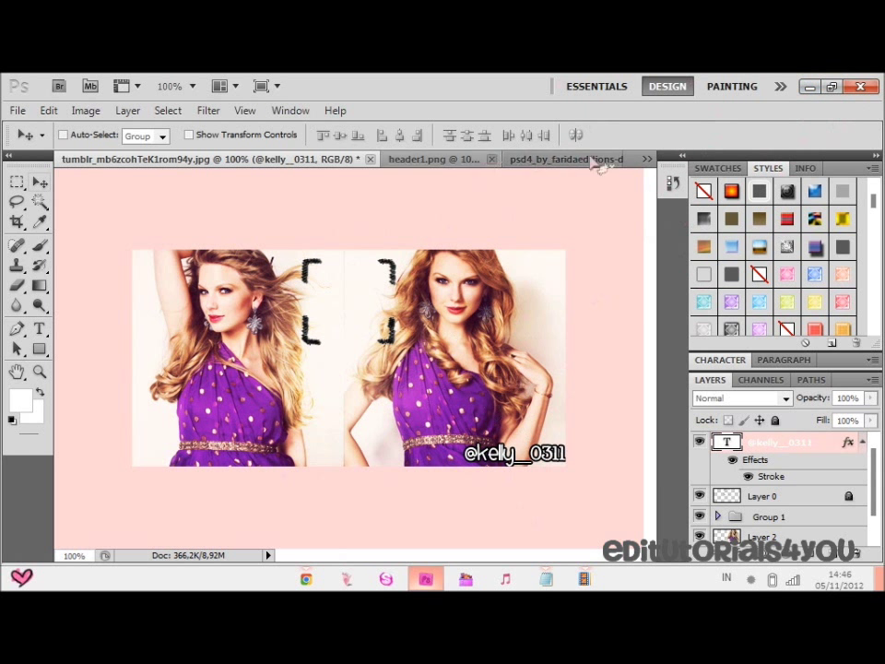
Minimize Photoshop so only the pink desktop is visible.
click(811, 88)
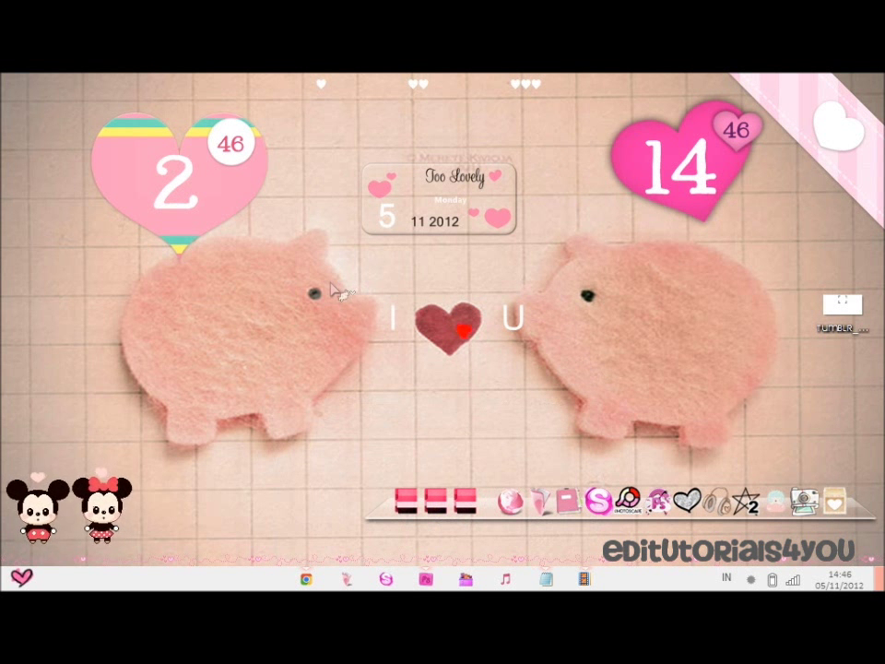